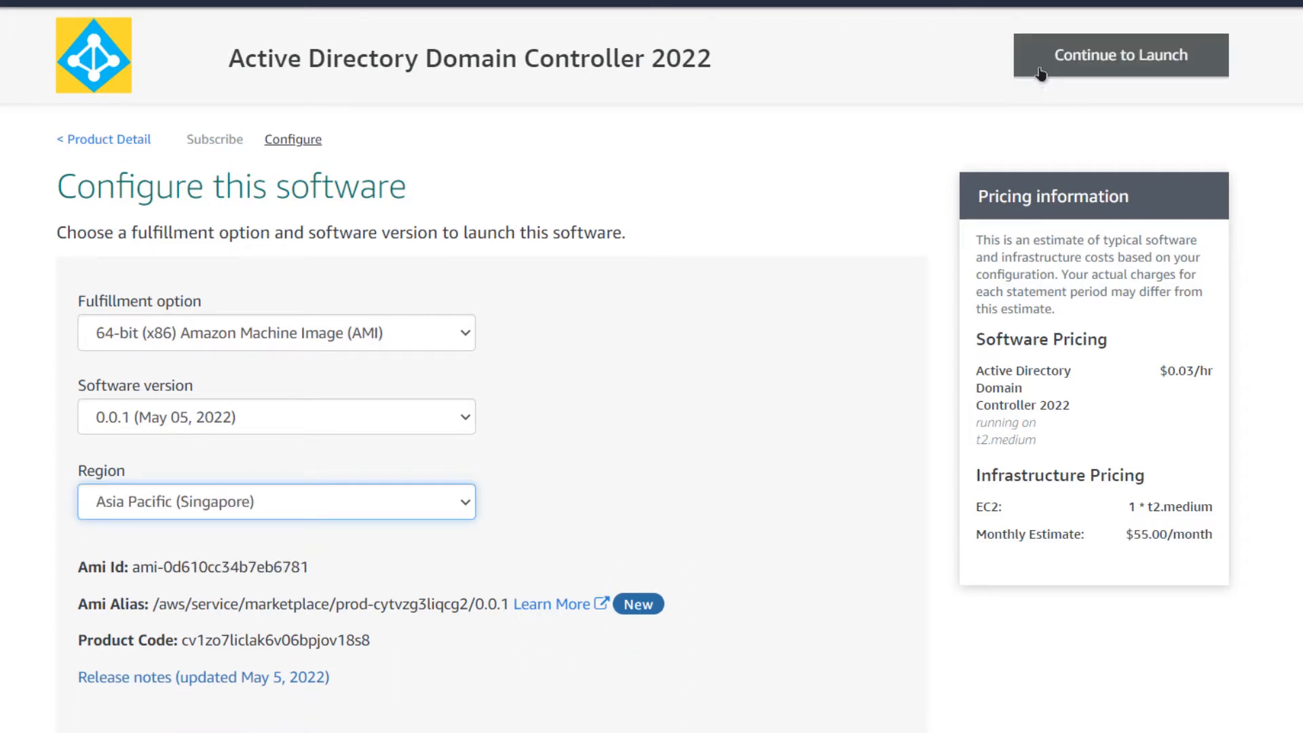
Continue to launching the Active Directory Domain Controller 2022 software and launch it with the Launch through EC2 action
{"action": "left_click", "coordinate": [1041, 71]}
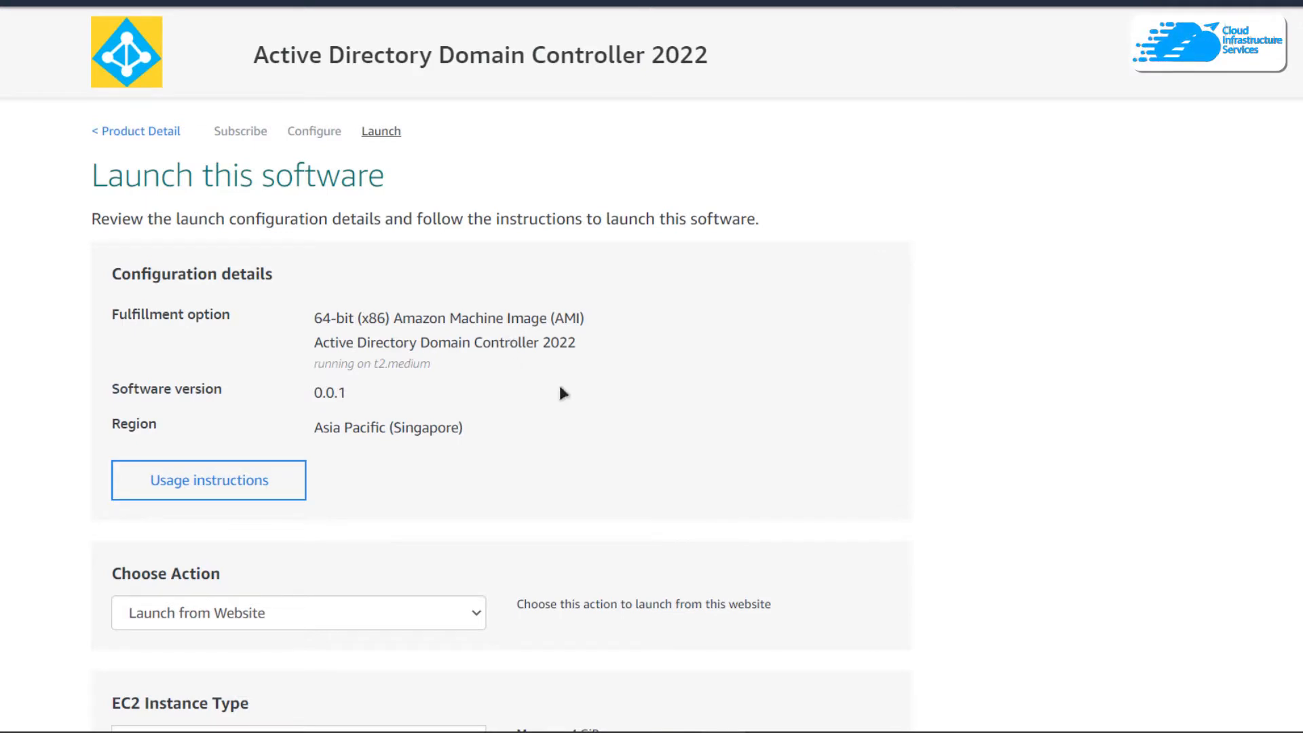
{"action": "left_click", "coordinate": [364, 611]}
{"action": "left_click", "coordinate": [259, 657]}
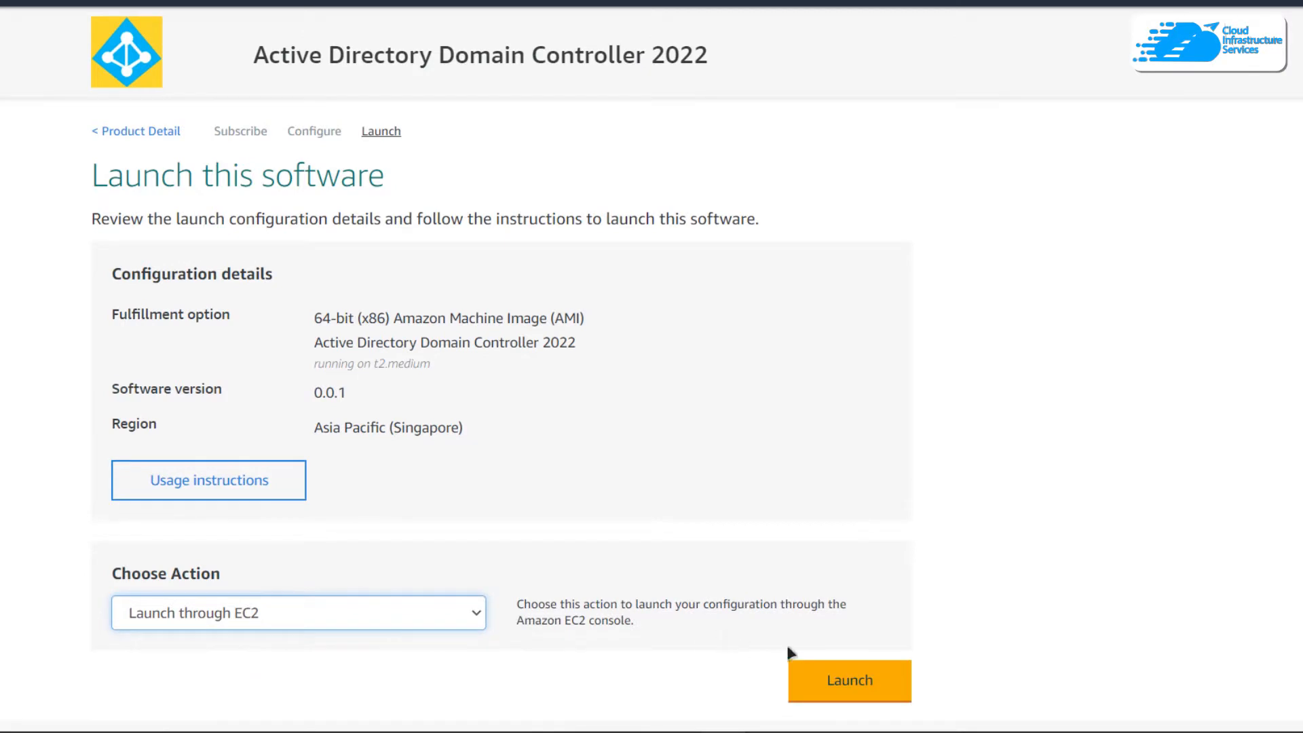
{"action": "left_click", "coordinate": [801, 672]}
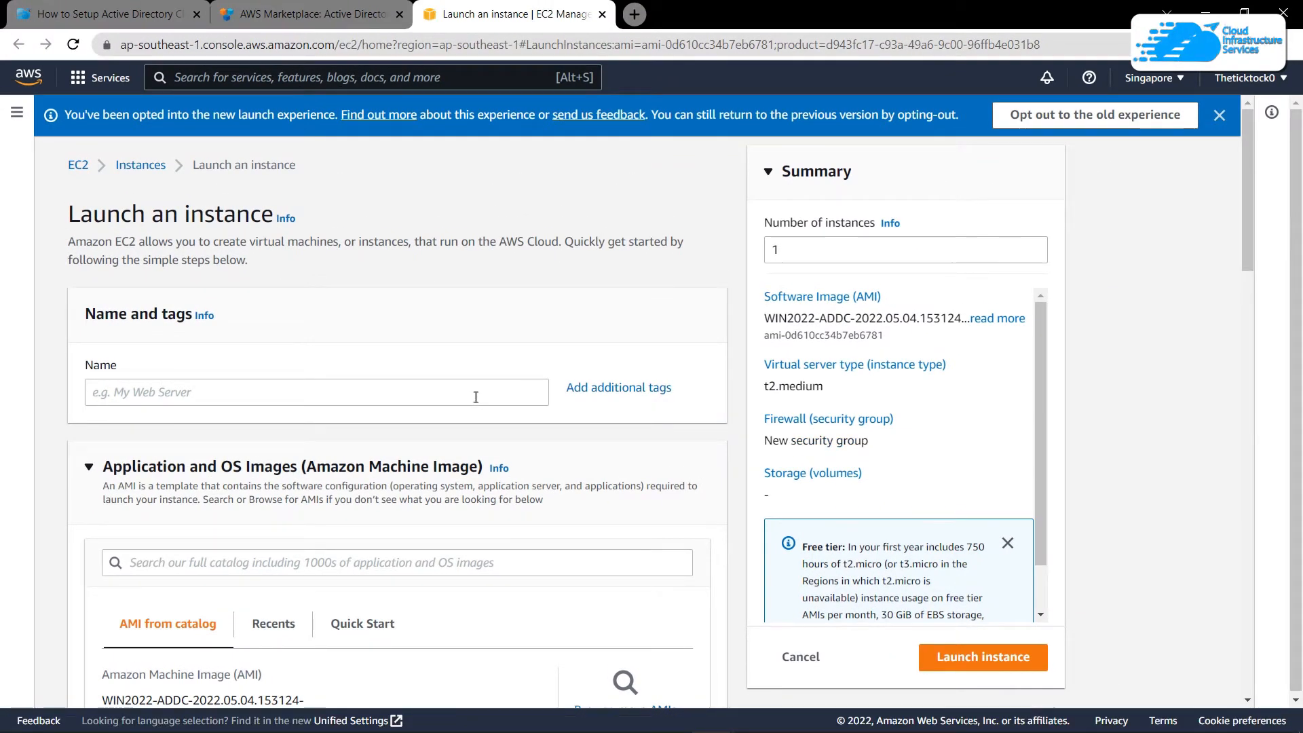
Name the new instance AD and choose the existing CIS key pair for login
{"action": "left_click", "coordinate": [476, 397]}
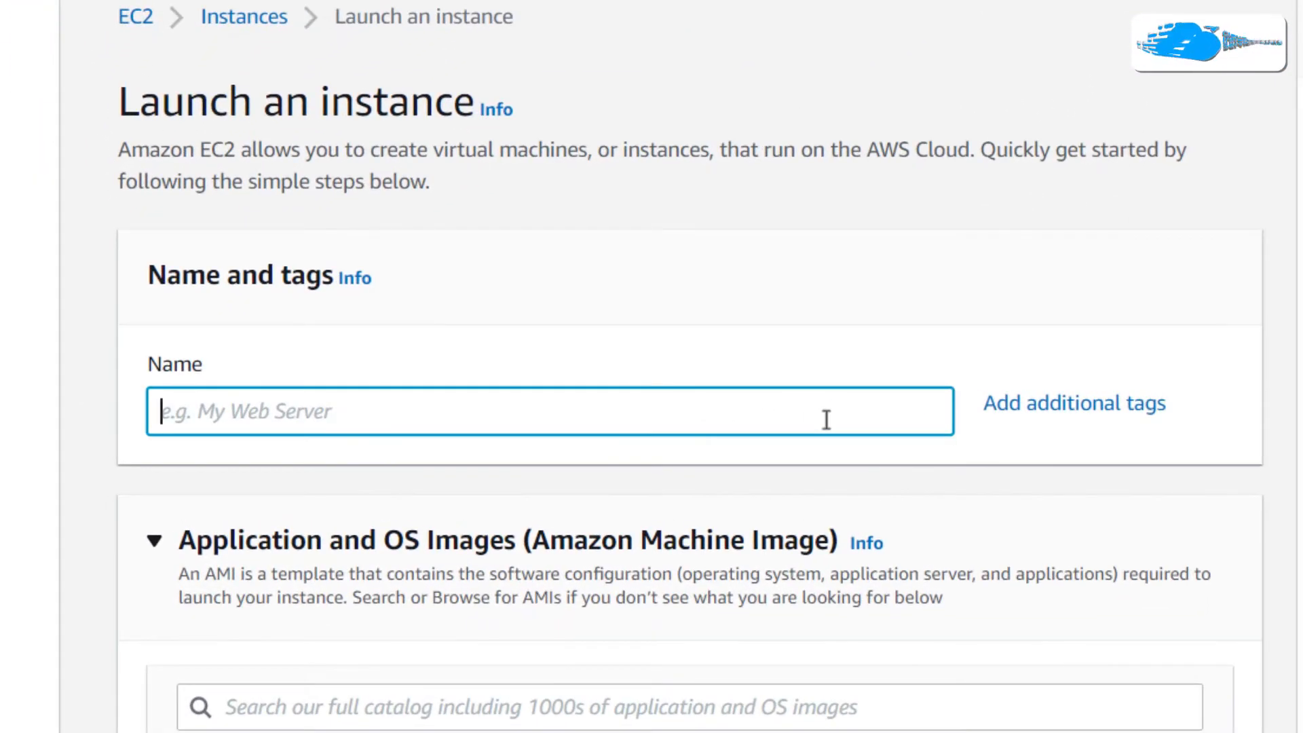
{"action": "type", "text": "AD"}
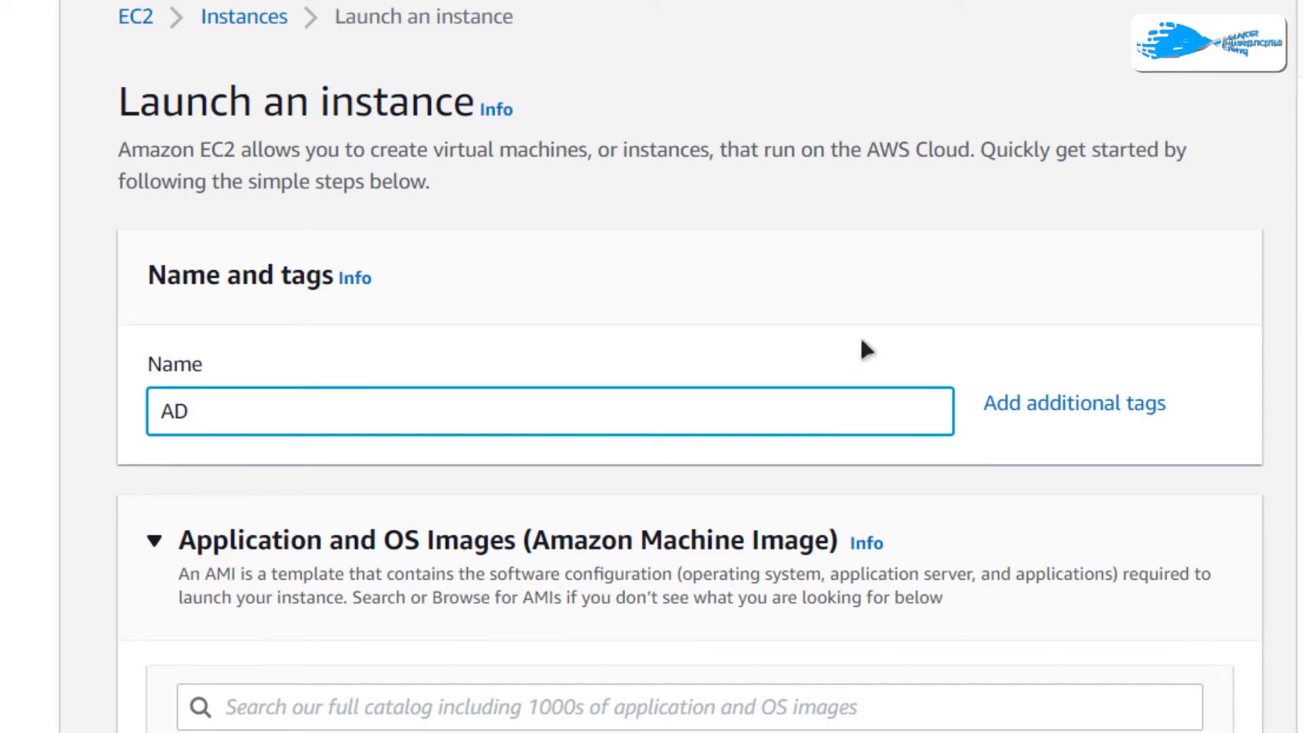
{"action": "scroll", "coordinate": [838, 435], "scroll_direction": "down", "scroll_amount": 7}
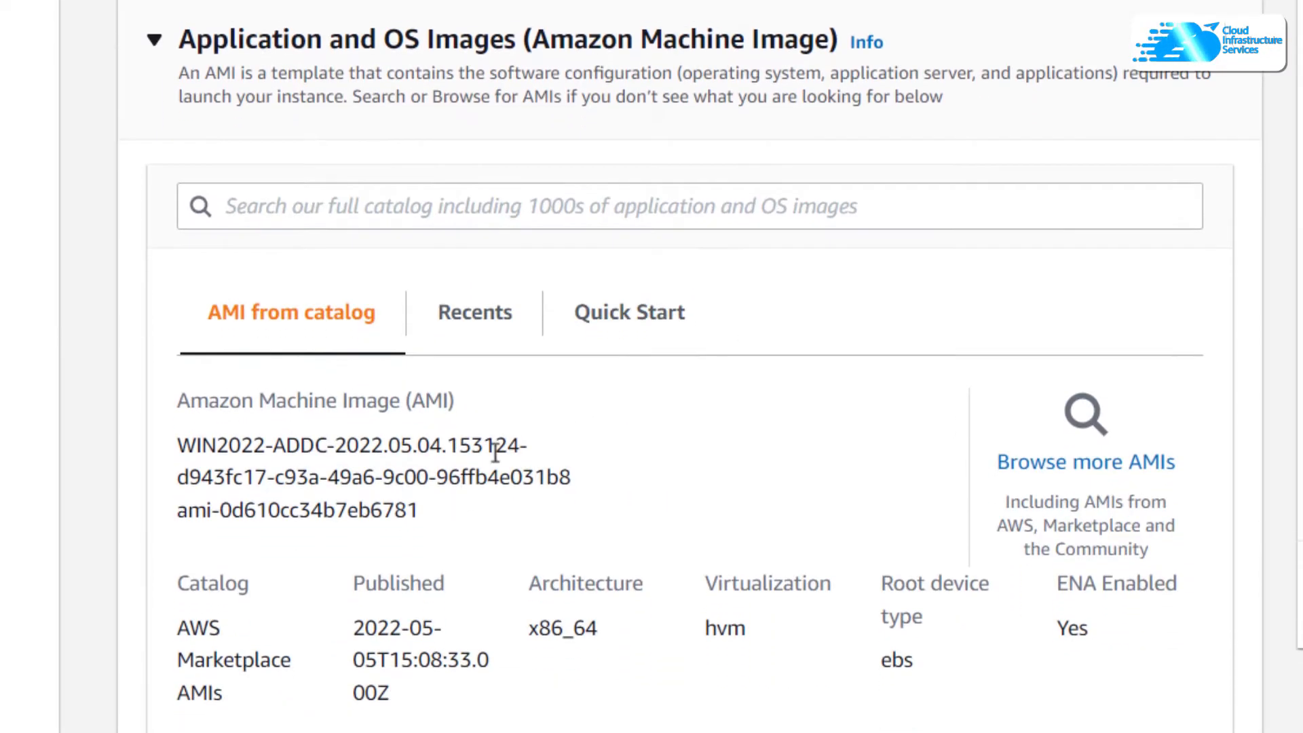
{"action": "scroll", "coordinate": [498, 408], "scroll_direction": "down", "scroll_amount": 10}
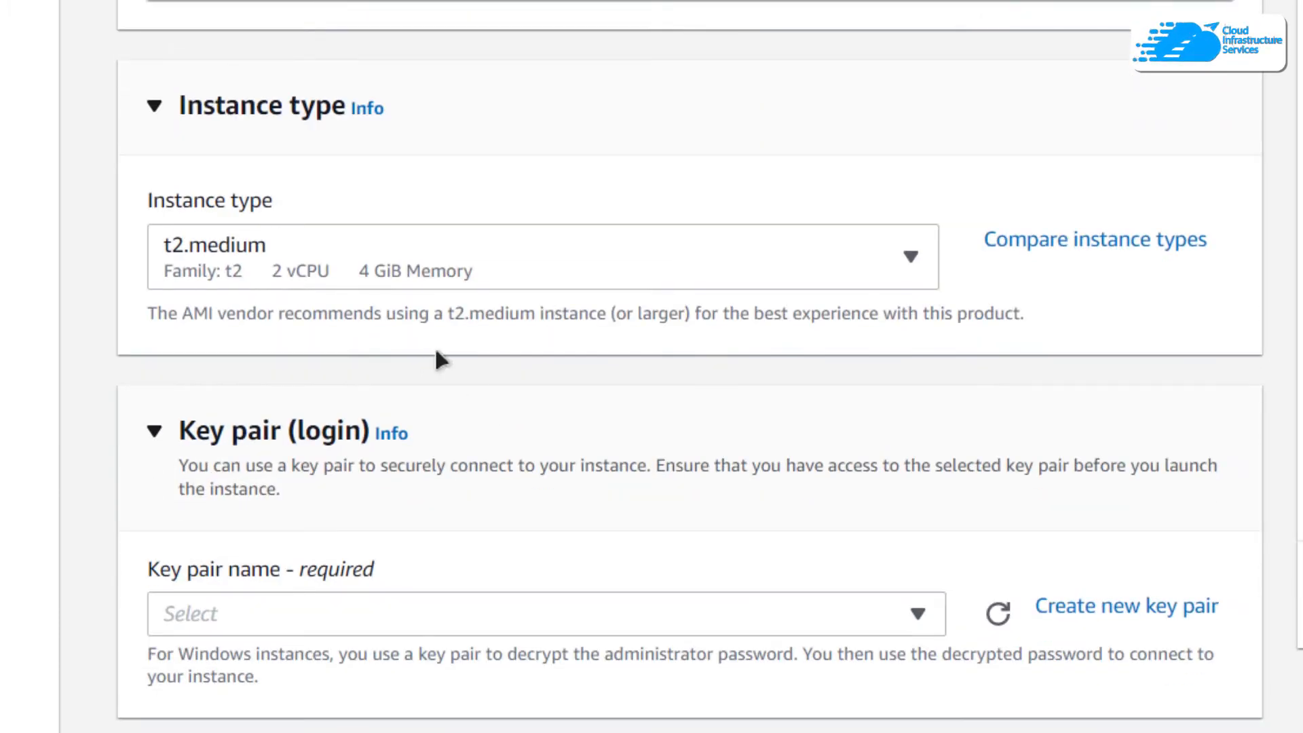
{"action": "scroll", "coordinate": [435, 350], "scroll_direction": "down", "scroll_amount": 4}
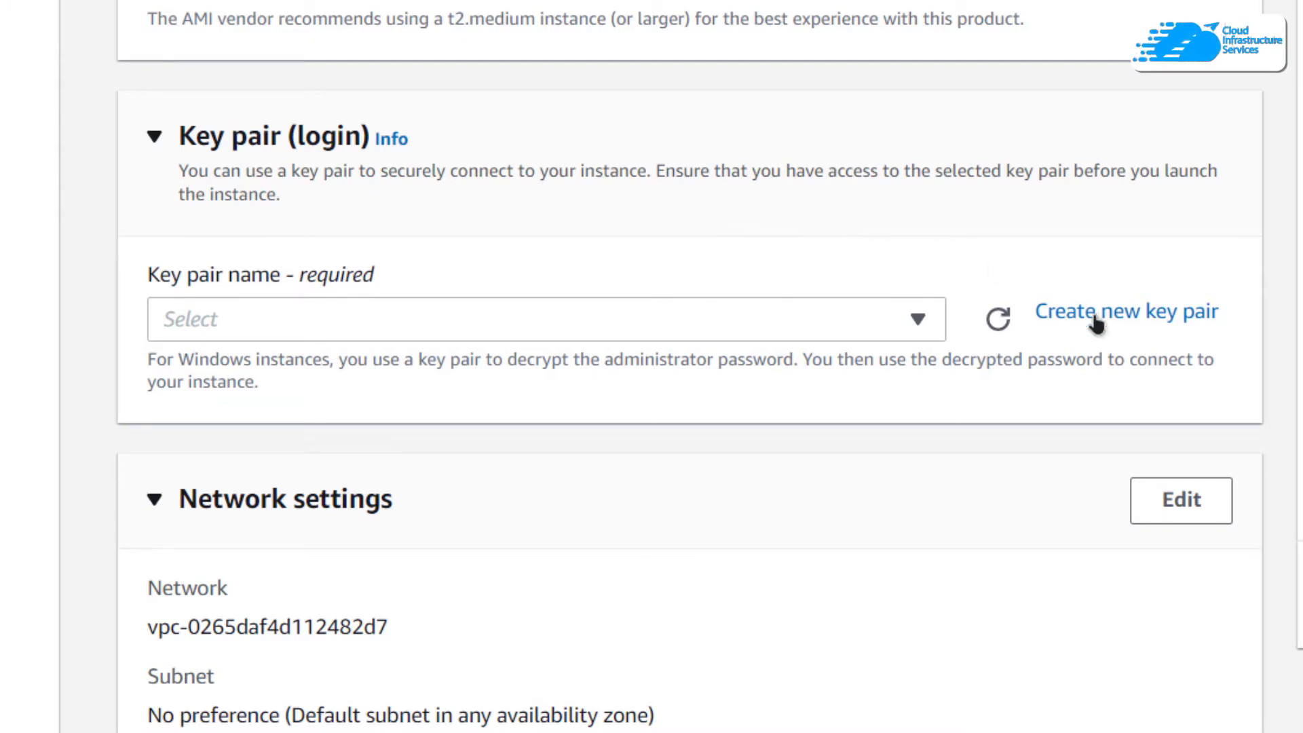
{"action": "left_click", "coordinate": [830, 318]}
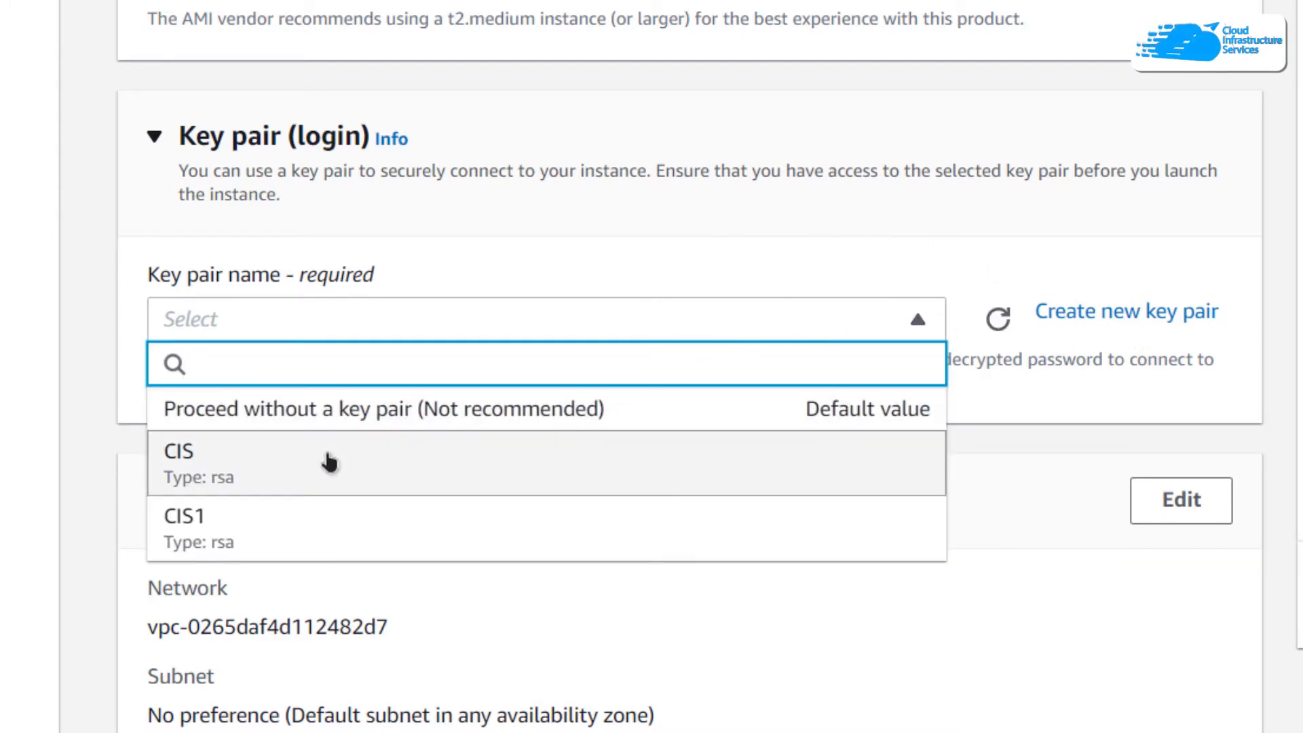
{"action": "left_click", "coordinate": [329, 464]}
Launch the configured instance and open the list of all instances
{"action": "scroll", "coordinate": [466, 369], "scroll_direction": "down", "scroll_amount": 6}
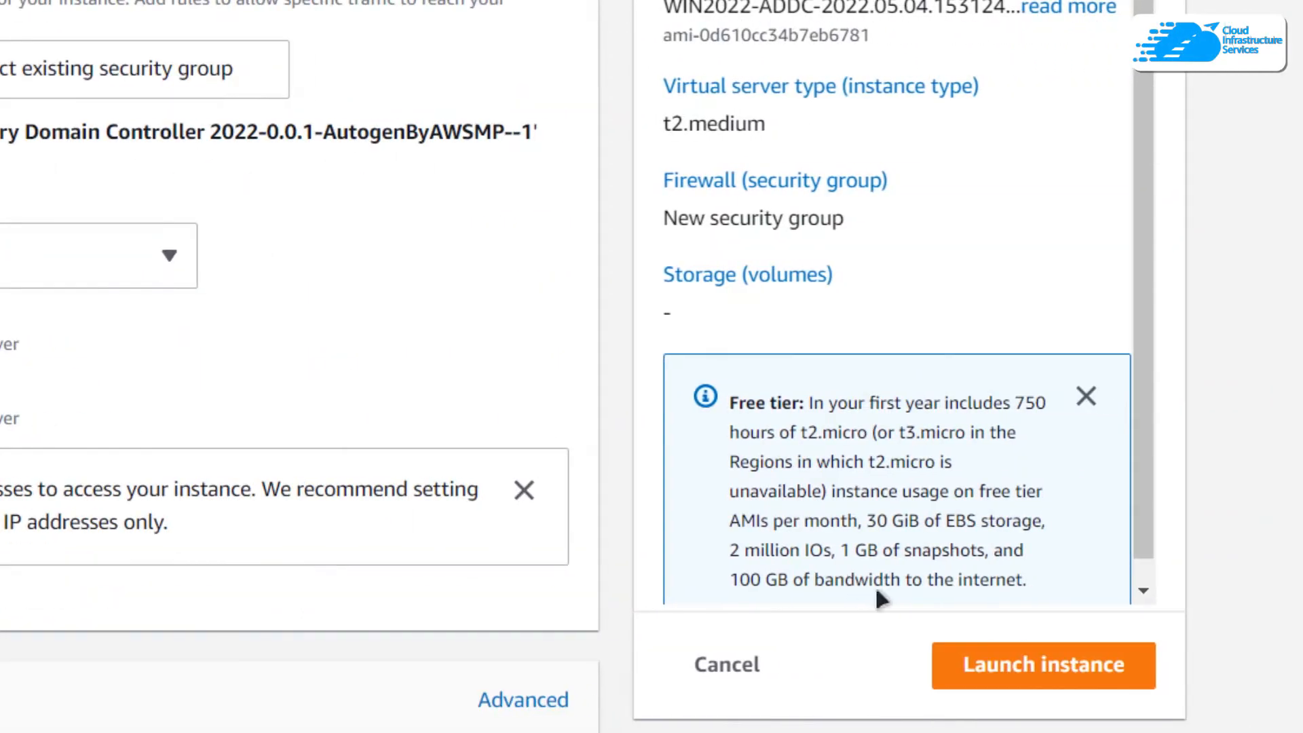
{"action": "left_click", "coordinate": [992, 667]}
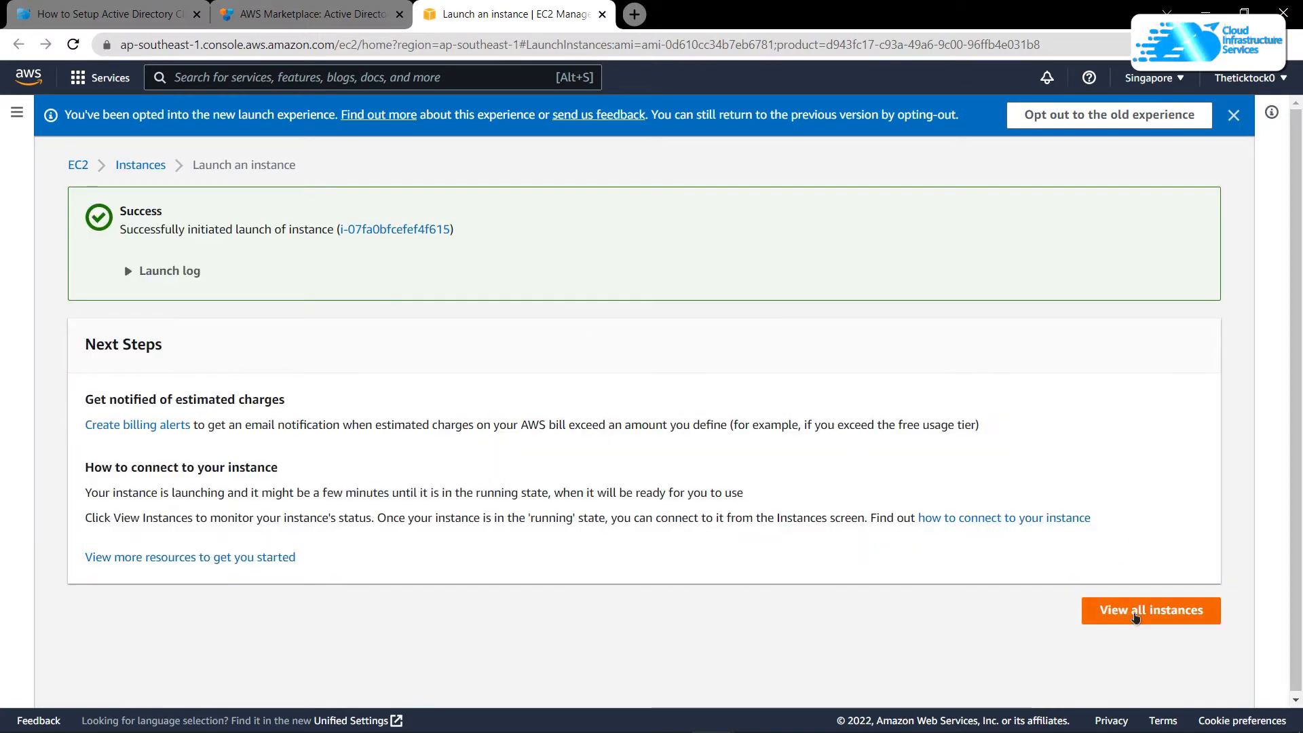
{"action": "left_click", "coordinate": [1135, 613]}
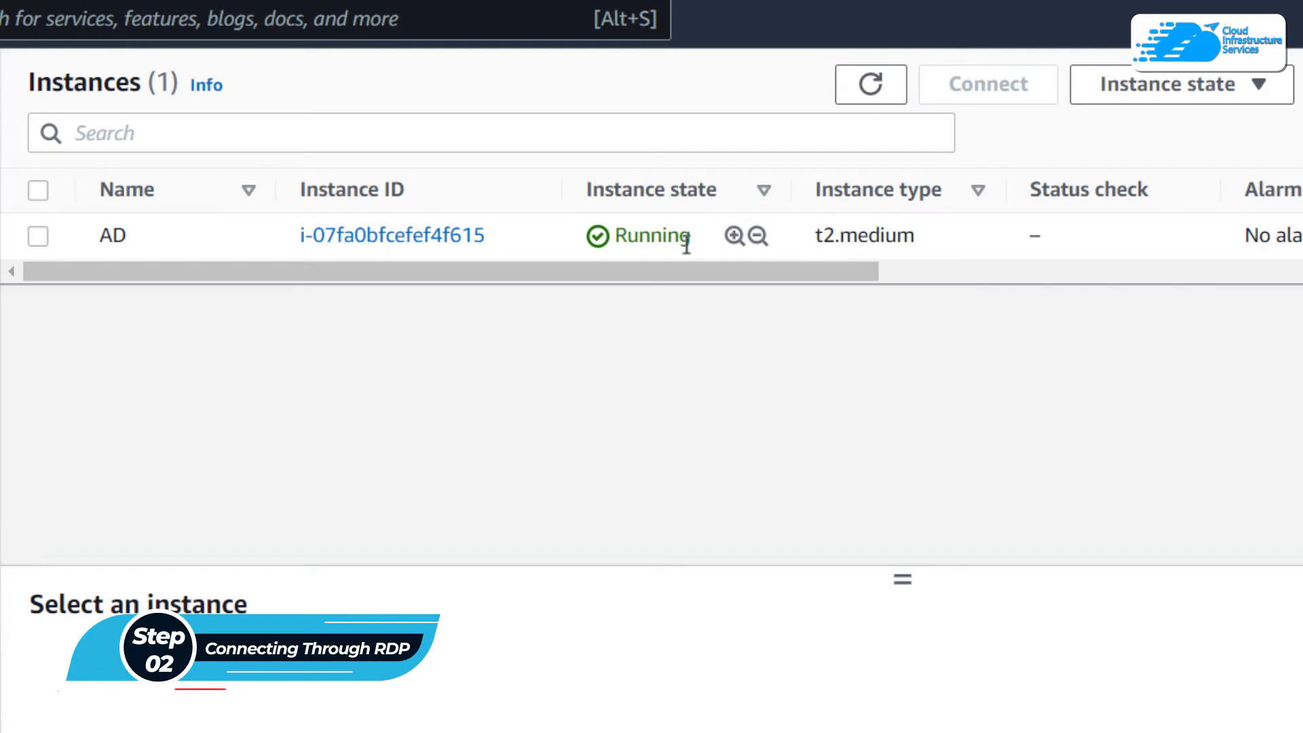
Select the running AD instance and open its RDP client connection details
{"action": "left_click", "coordinate": [943, 234]}
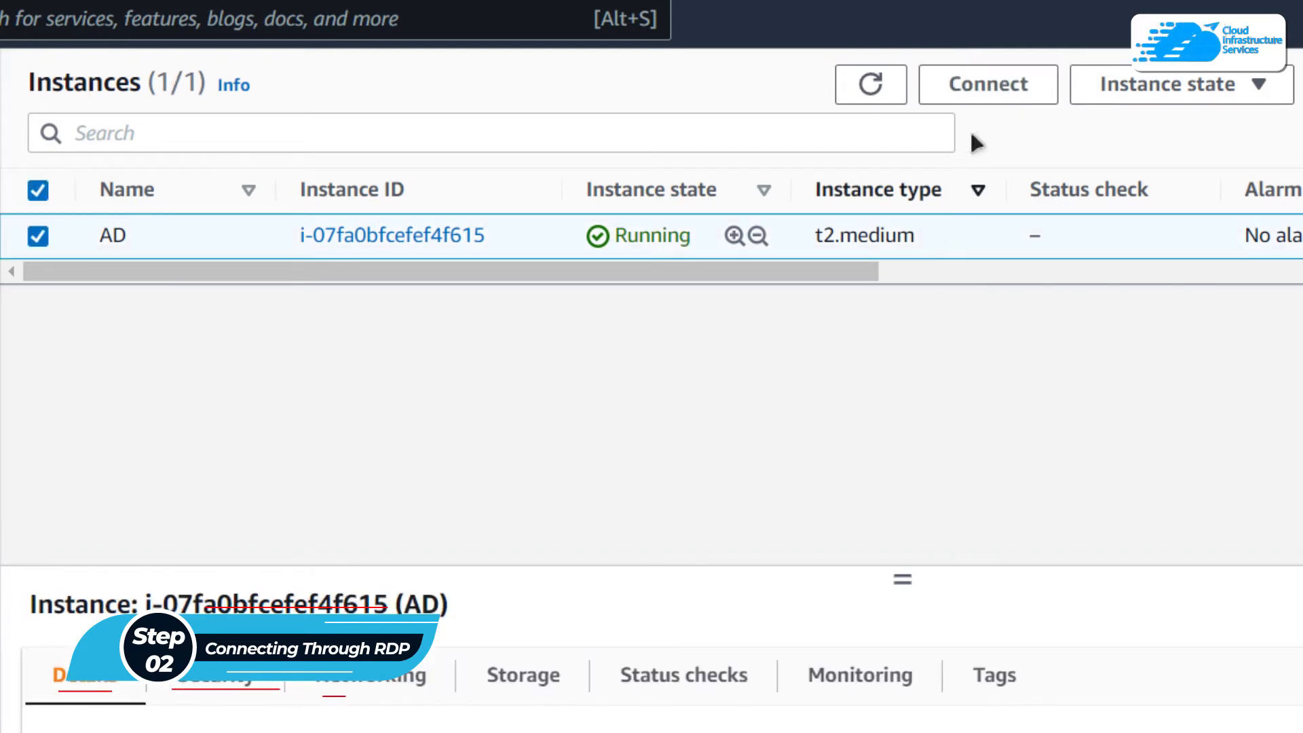
{"action": "left_click", "coordinate": [983, 87]}
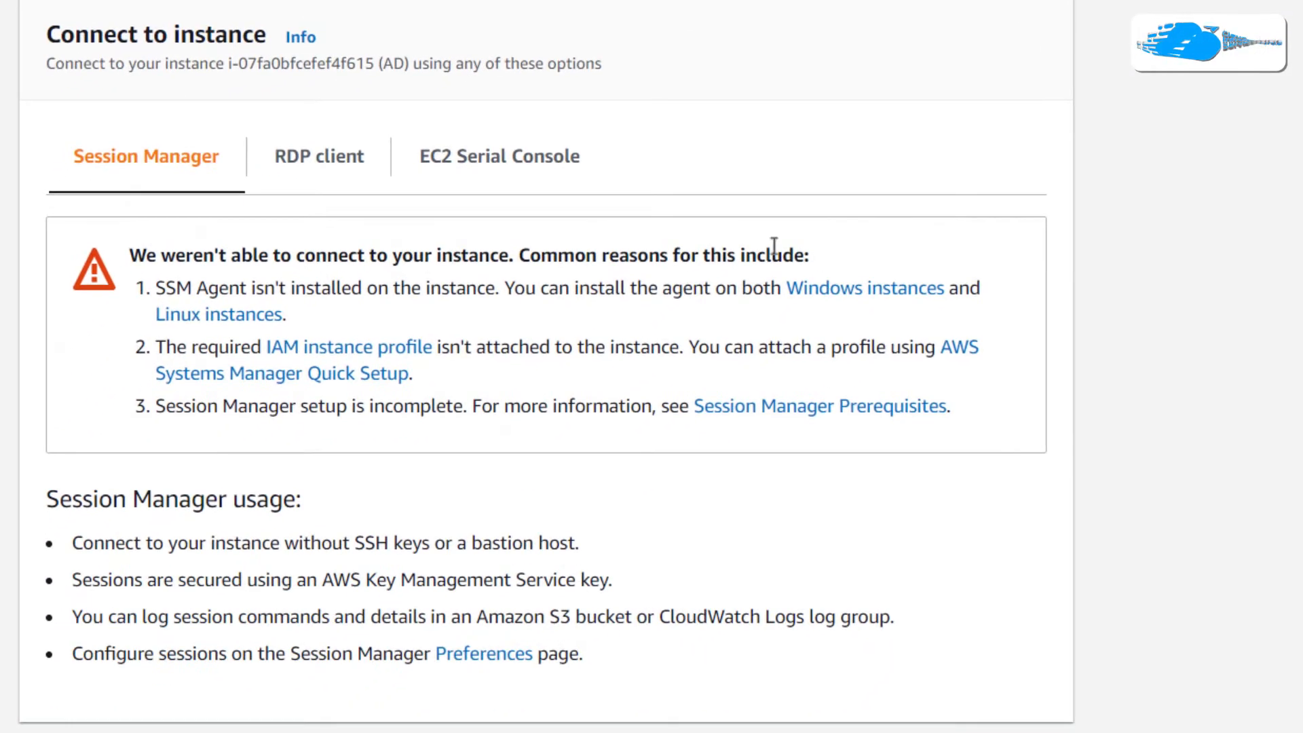
{"action": "left_click", "coordinate": [318, 173]}
{"action": "scroll", "coordinate": [478, 329], "scroll_direction": "down", "scroll_amount": 5}
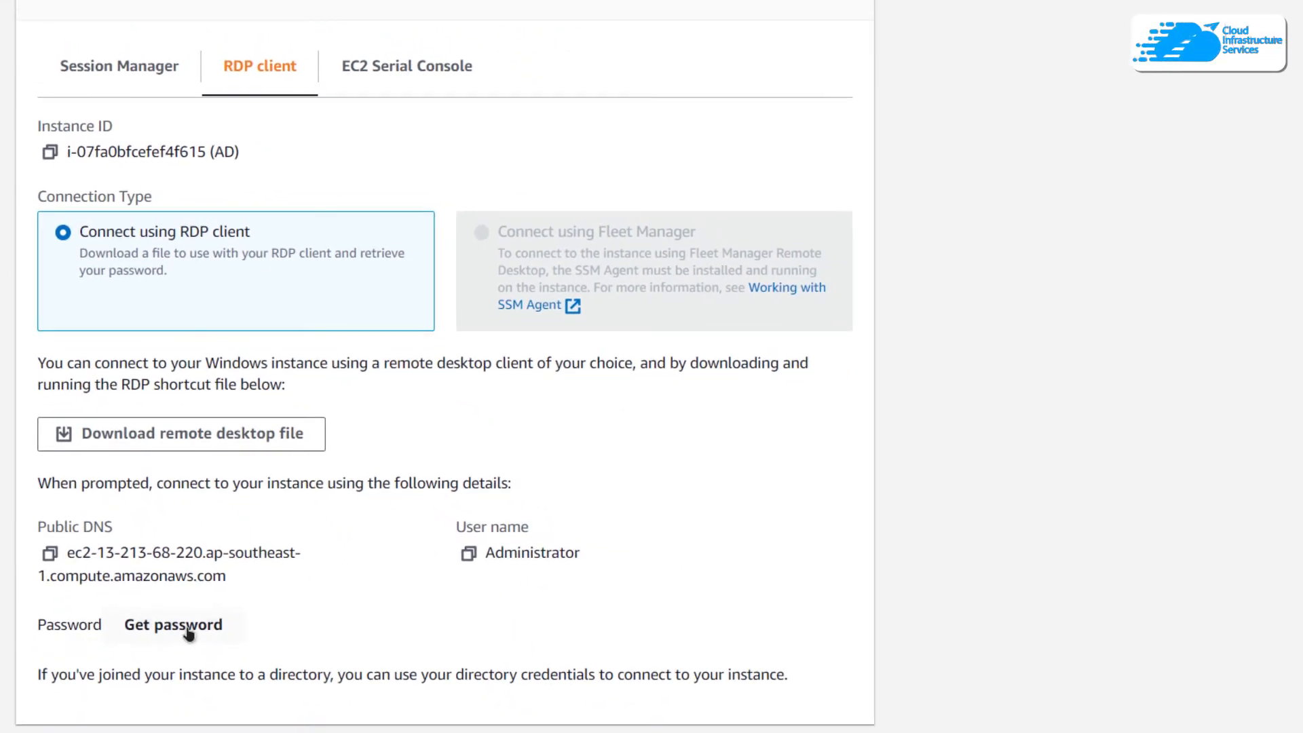
Decrypt the instance's Windows administrator password with the CIS.pem key file and review the login details
{"action": "left_click", "coordinate": [188, 631]}
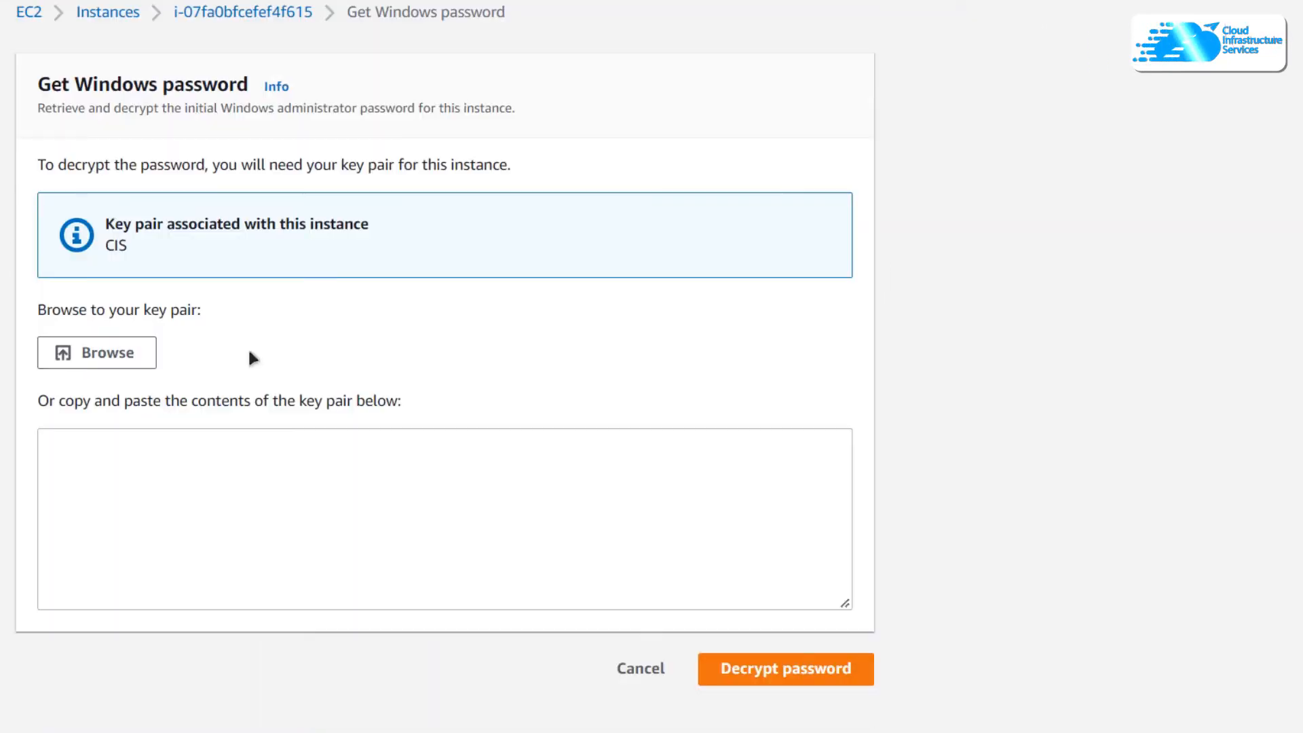
{"action": "left_click", "coordinate": [127, 354]}
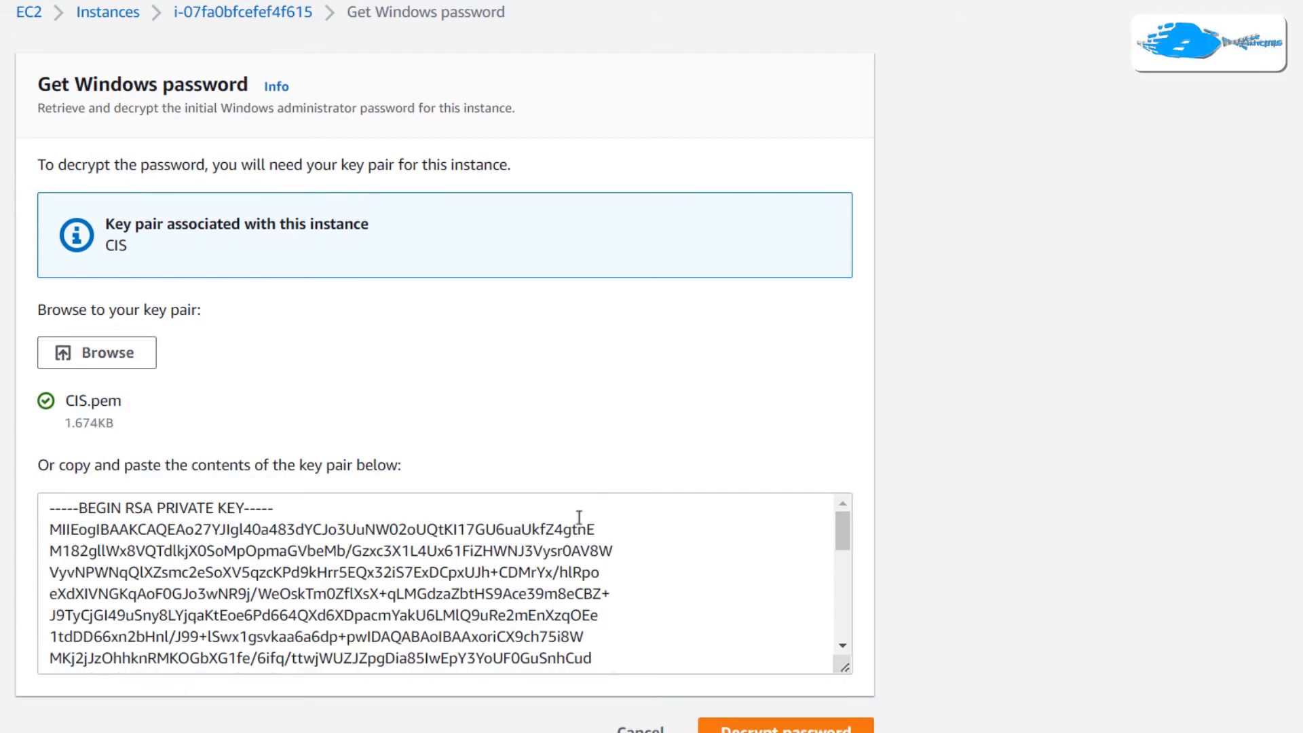
{"action": "scroll", "coordinate": [582, 518], "scroll_direction": "down", "scroll_amount": 6}
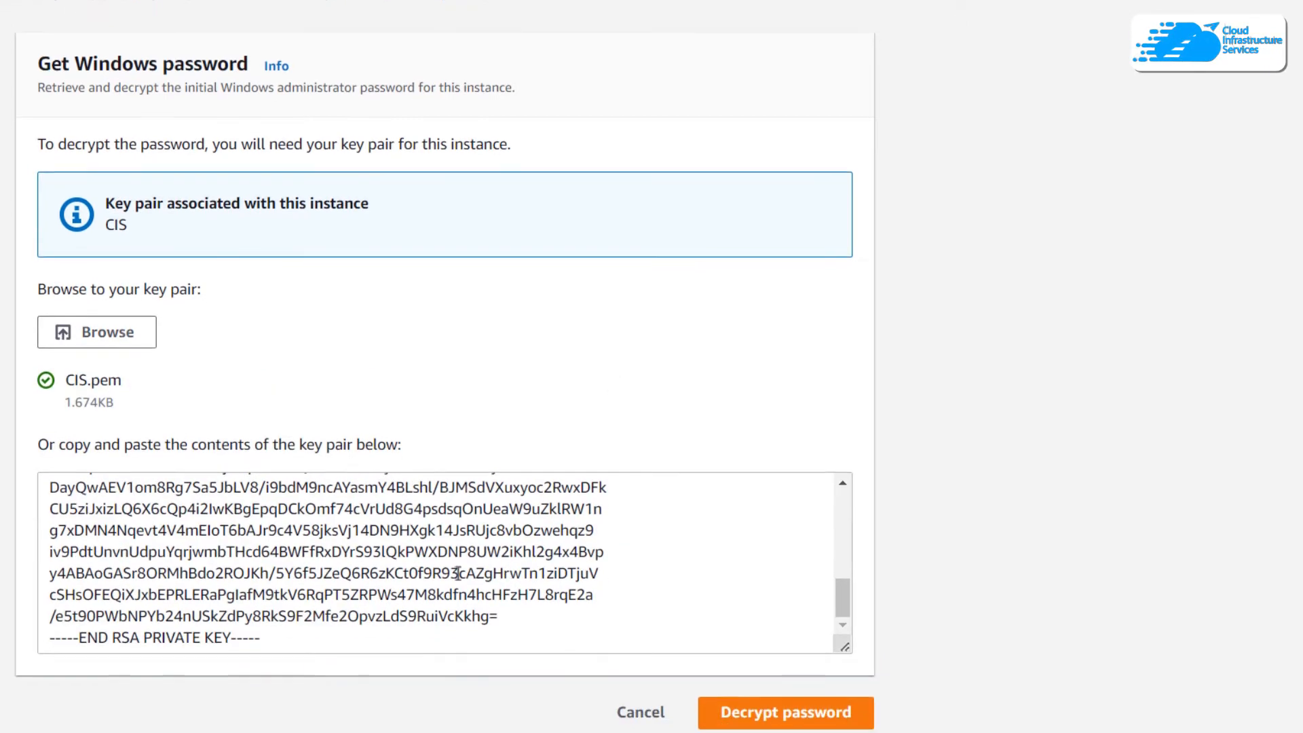
{"action": "left_click", "coordinate": [837, 718]}
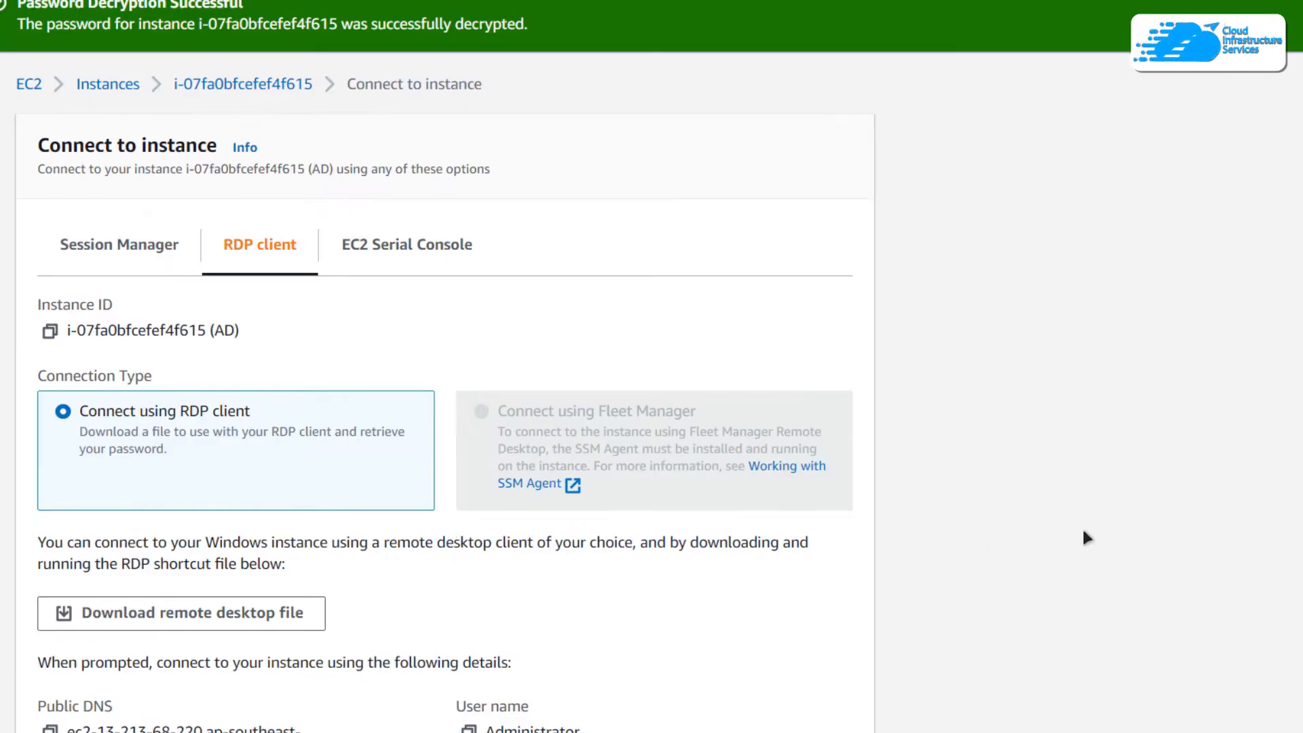
{"action": "scroll", "coordinate": [1085, 535], "scroll_direction": "down", "scroll_amount": 4}
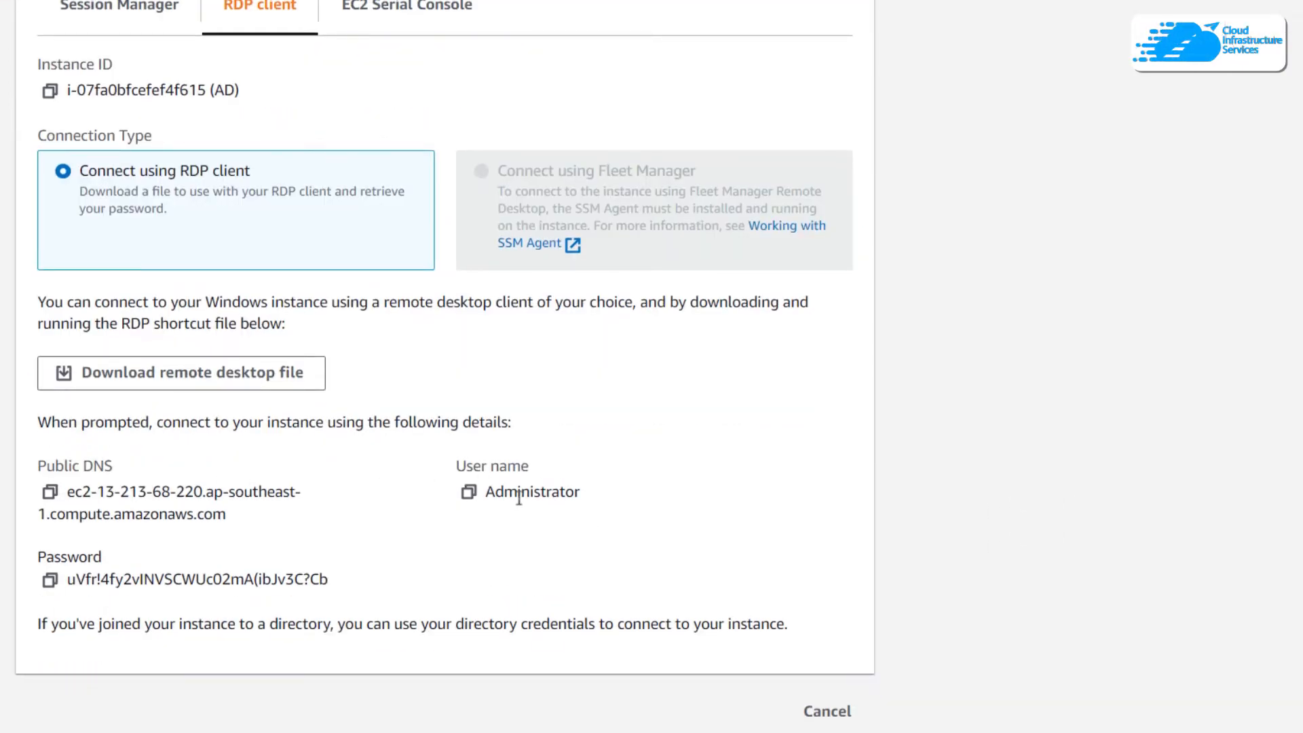
{"action": "left_click_drag", "start_coordinate": [518, 493], "coordinate": [585, 492]}
{"action": "left_click", "coordinate": [410, 567]}
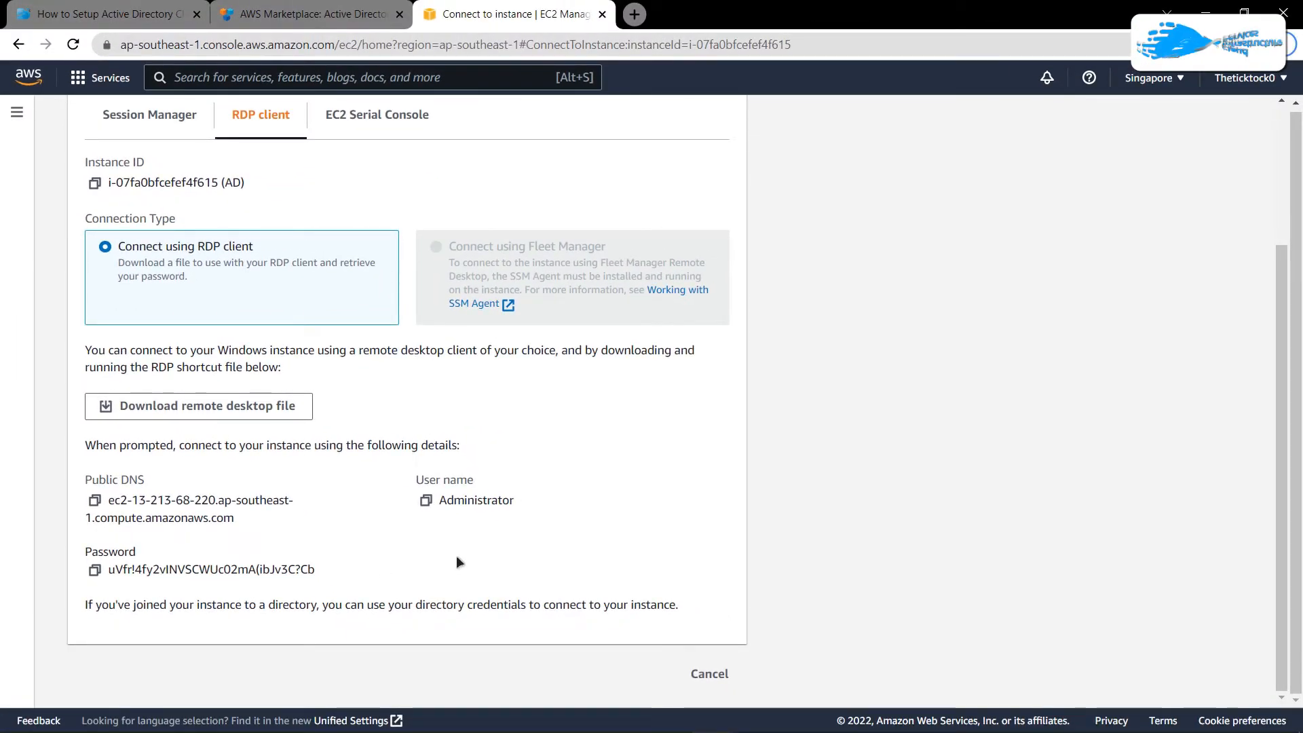
Open Remote Desktop Connection and enter the instance's public DNS, ec2-13-213-68-220.ap-southeast-1.compute.amazonaws.com, as the computer
{"action": "key", "text": "super"}
{"action": "type", "text": "rre"}
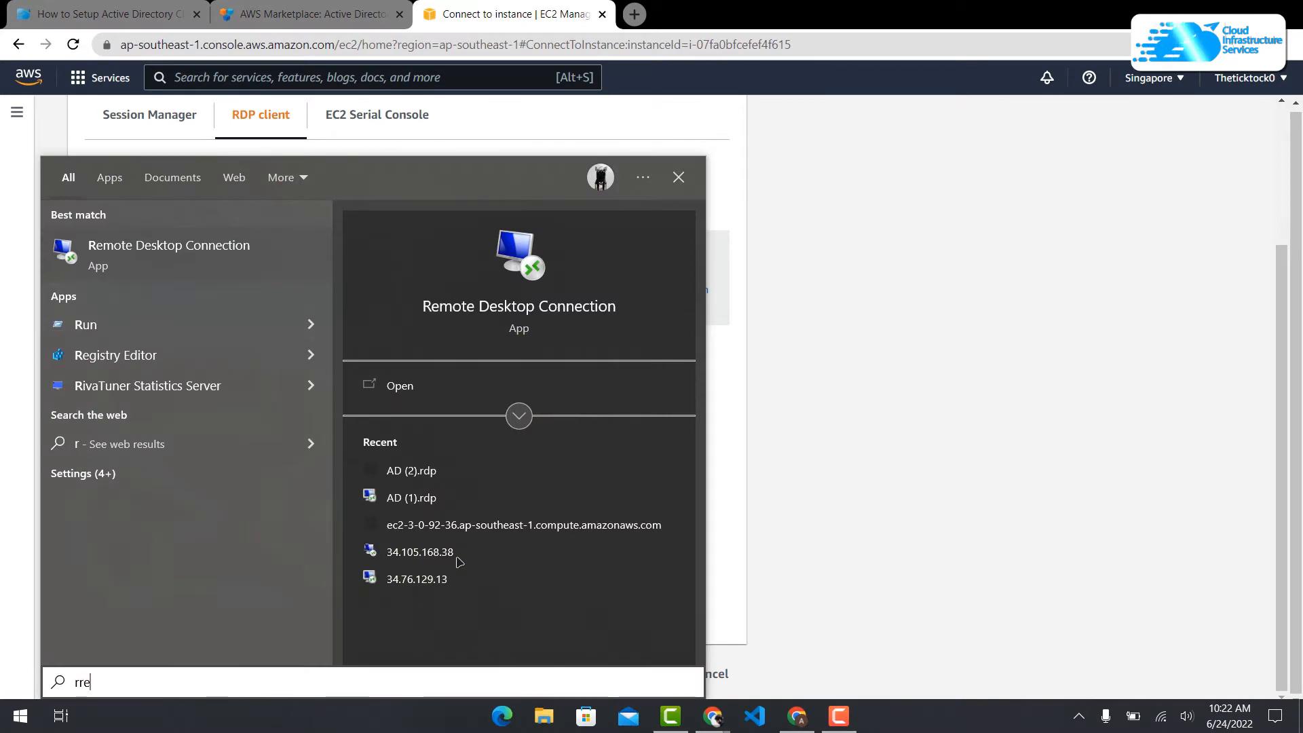
{"action": "key", "text": "Return"}
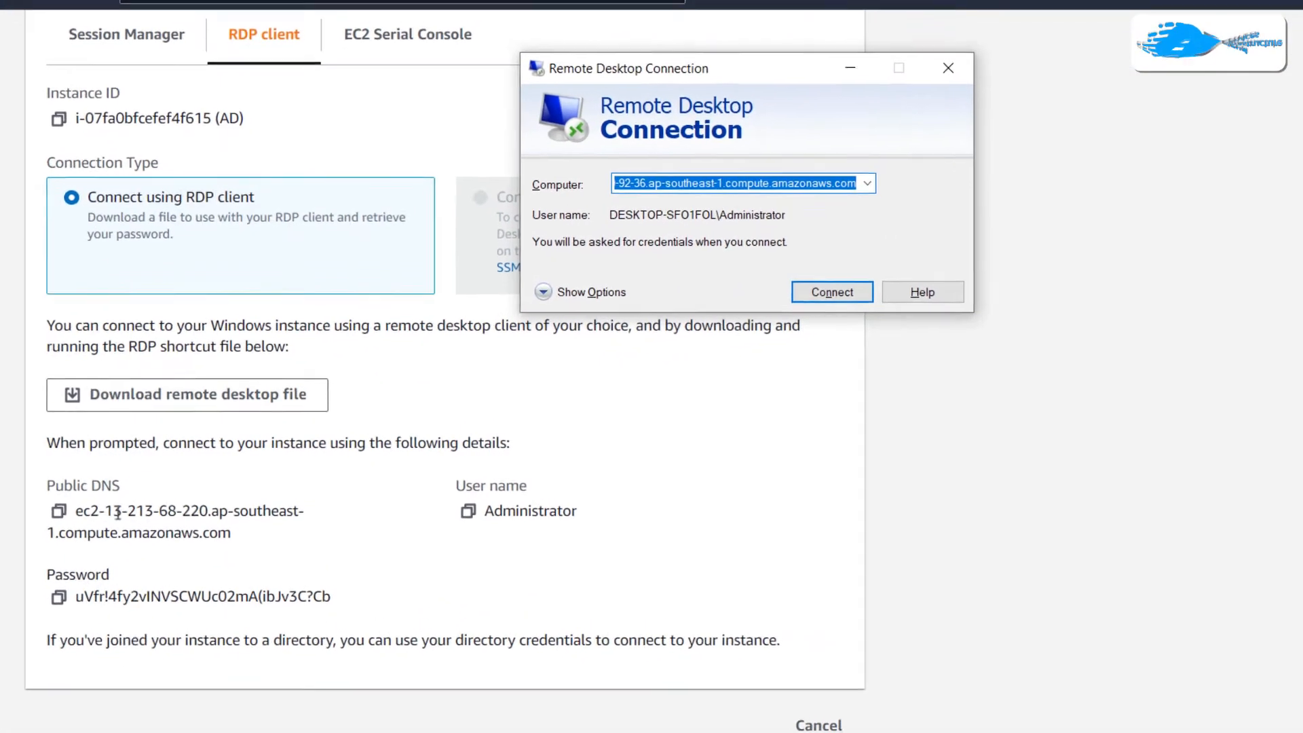
{"action": "left_click_drag", "start_coordinate": [102, 502], "coordinate": [331, 489]}
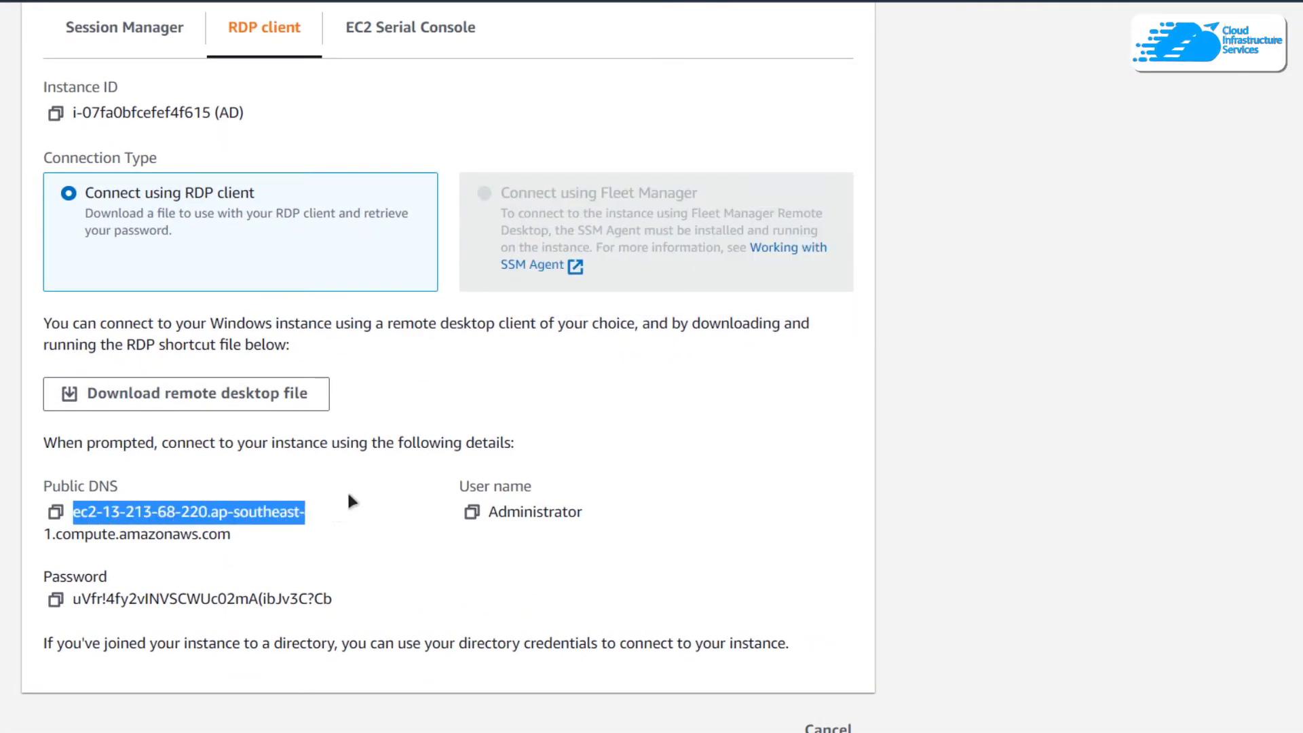
{"action": "left_click", "coordinate": [349, 495]}
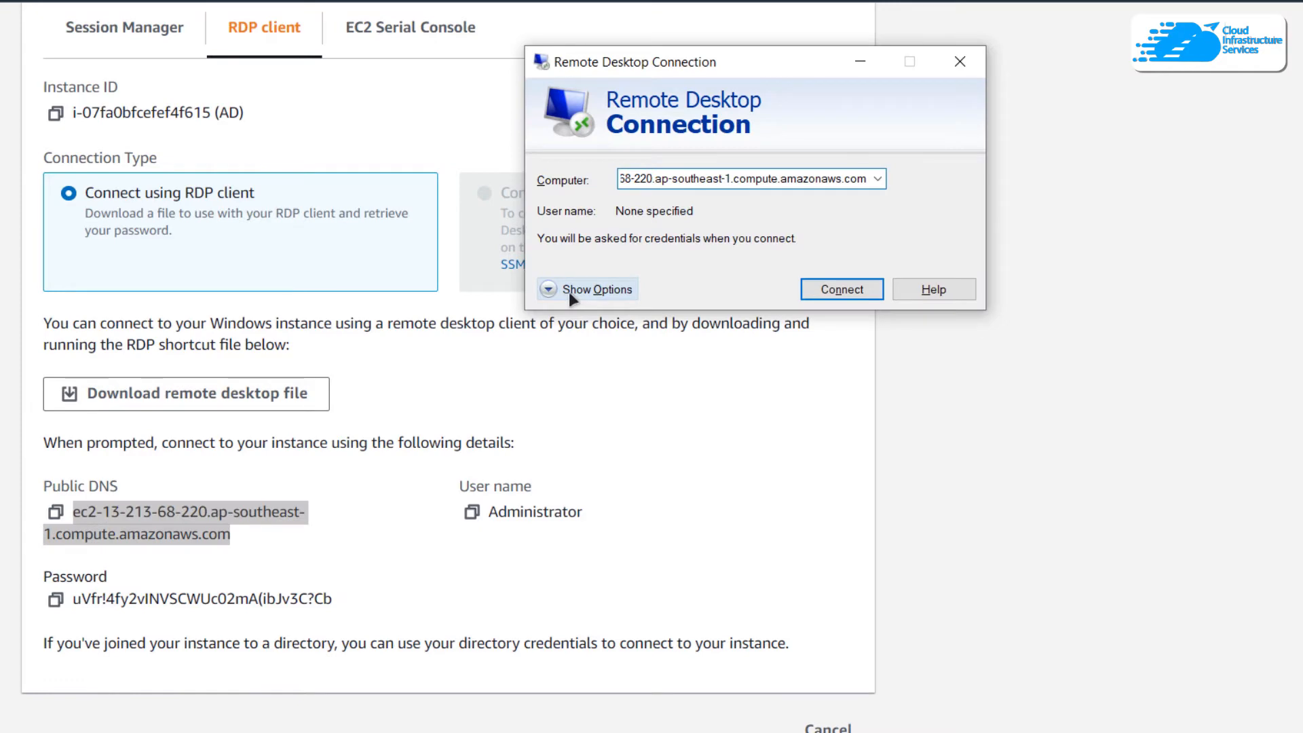
Show the remote connection options, set the user name to Administrator and start connecting
{"action": "left_click", "coordinate": [569, 292]}
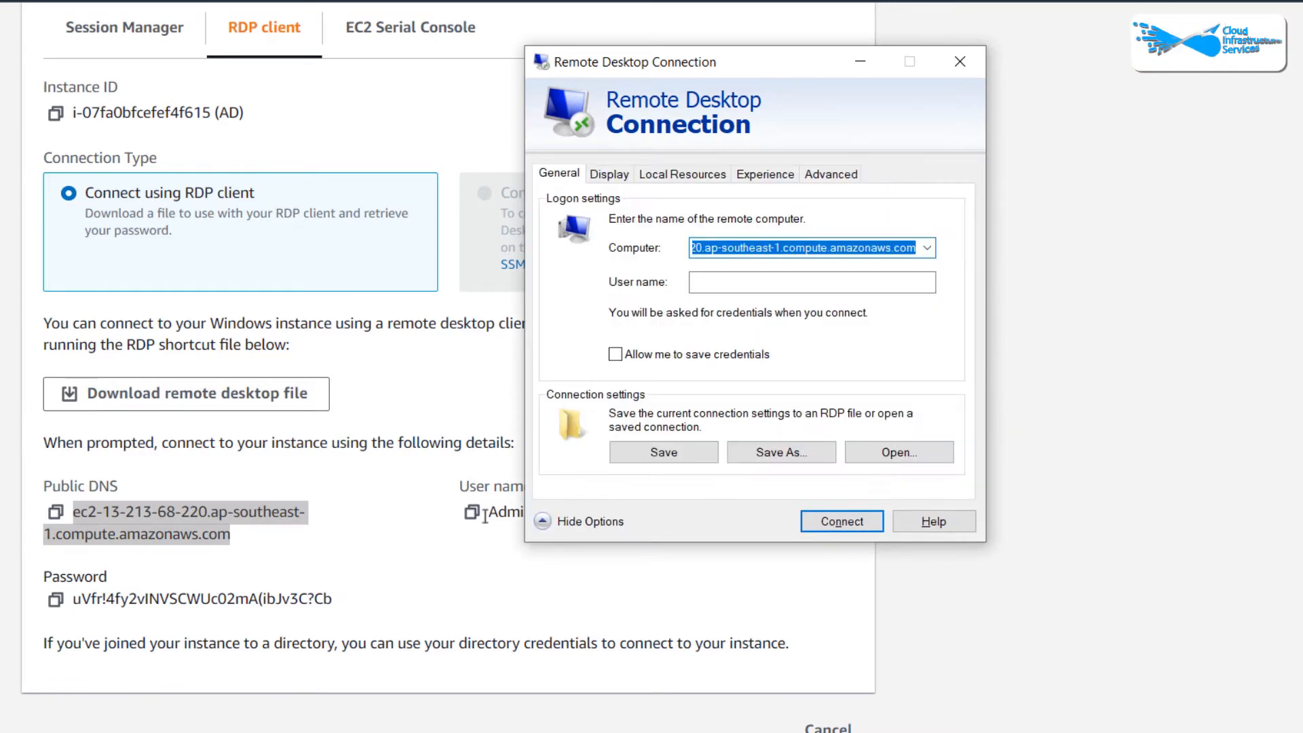
{"action": "left_click_drag", "start_coordinate": [488, 511], "coordinate": [579, 512]}
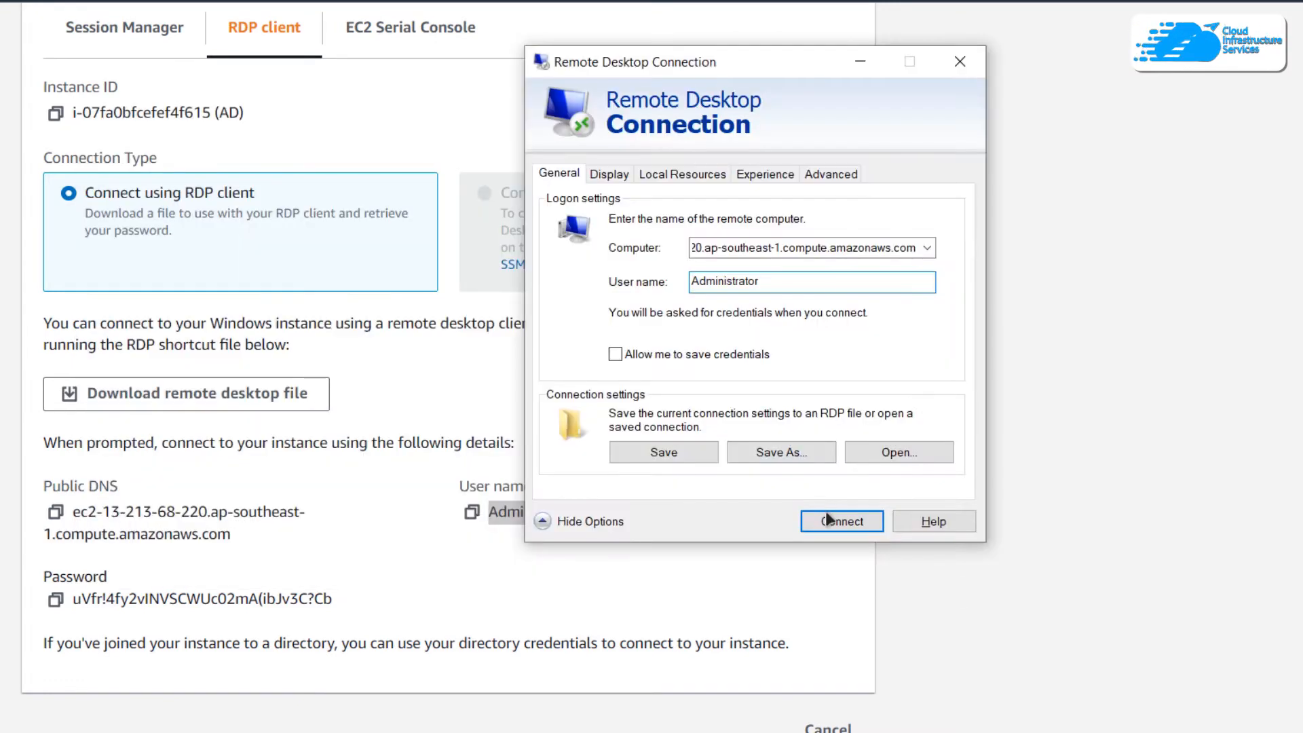
{"action": "left_click", "coordinate": [841, 521]}
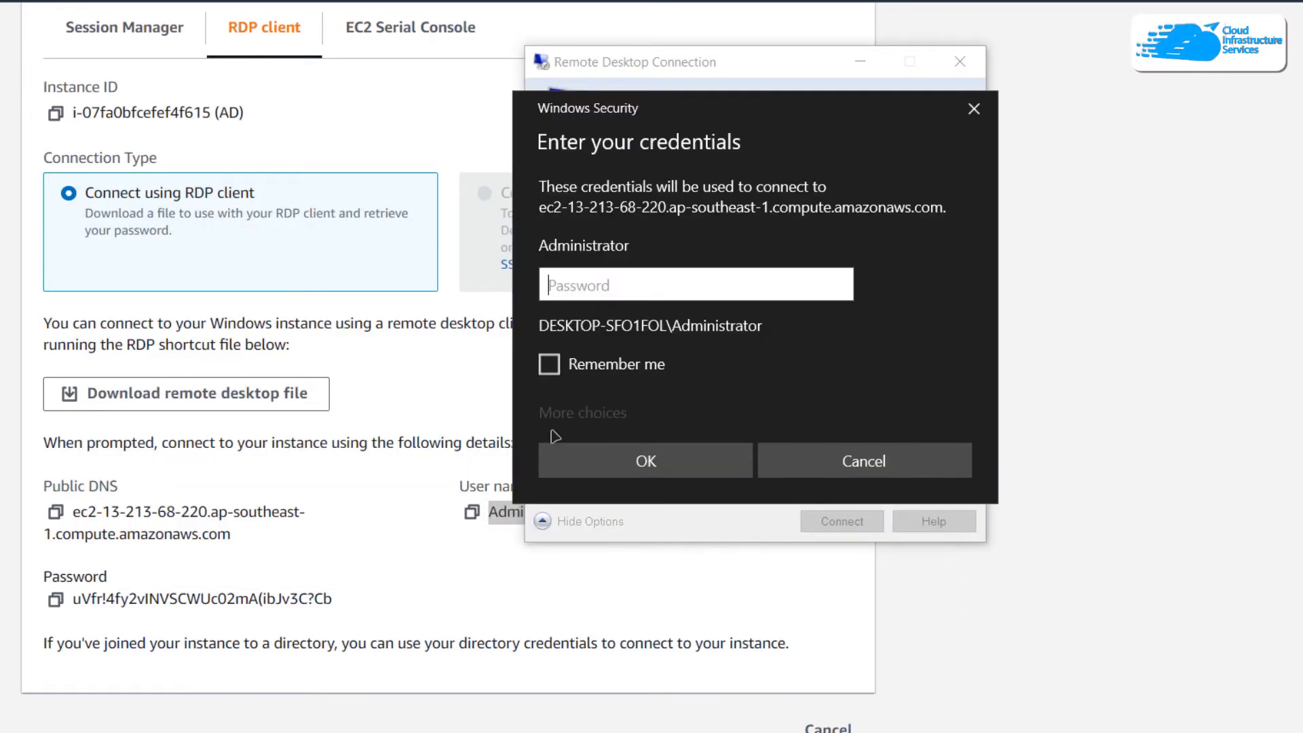
Copy the decrypted administrator password into the credentials password field and connect despite the certificate warning
{"action": "left_click", "coordinate": [82, 596]}
{"action": "left_click", "coordinate": [55, 599]}
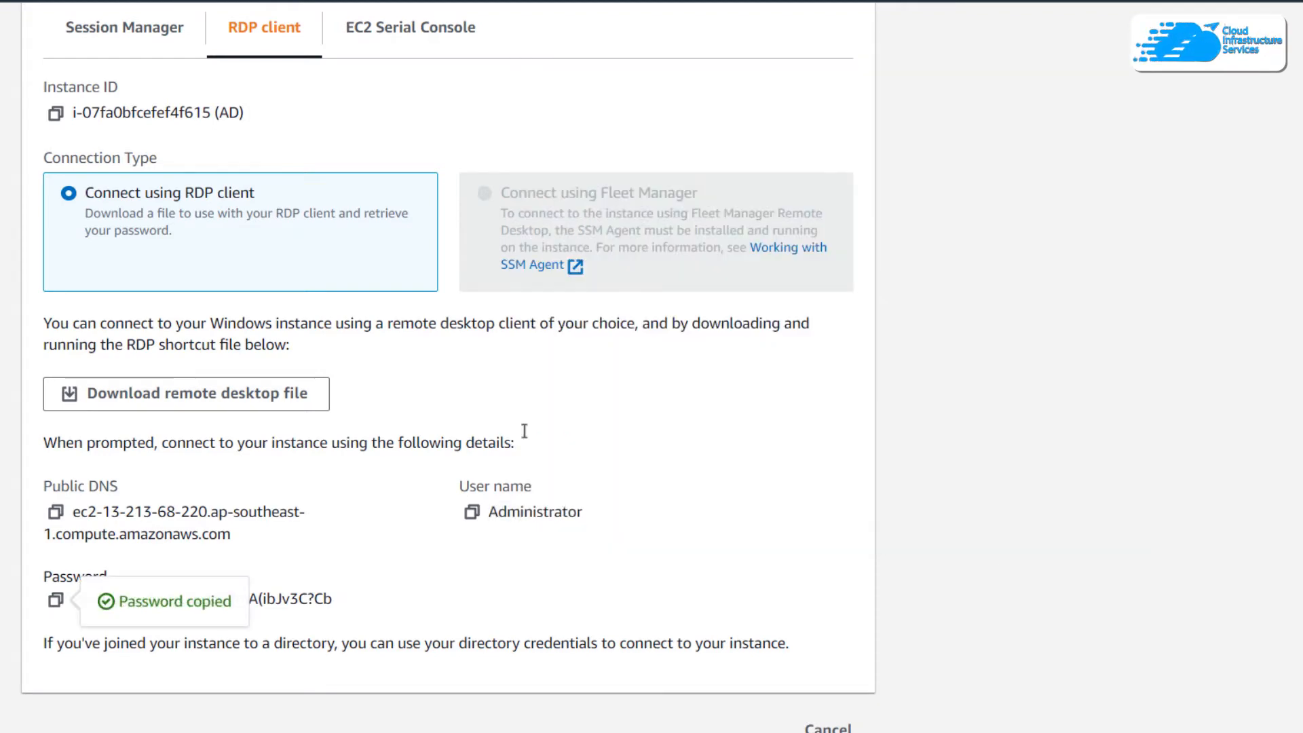
{"action": "key", "text": "alt+Tab"}
{"action": "key", "text": "ctrl+v"}
{"action": "left_click", "coordinate": [674, 460]}
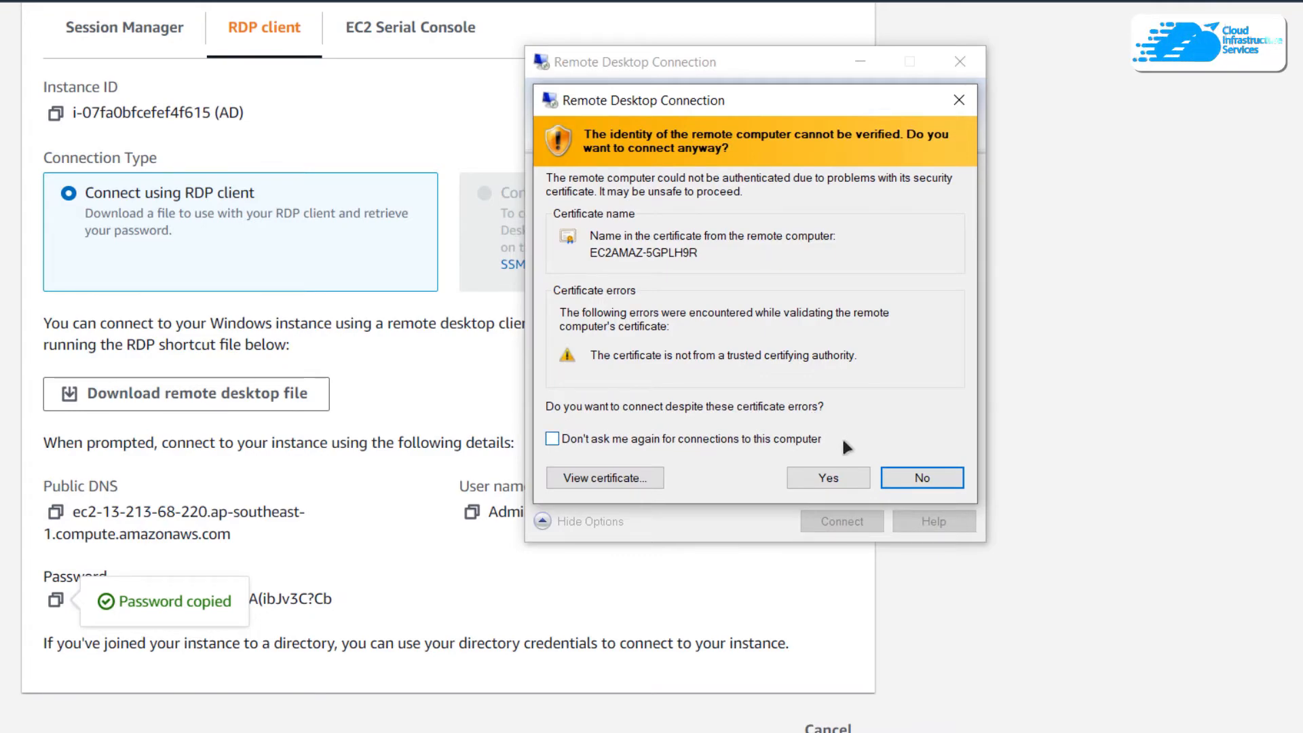
{"action": "left_click", "coordinate": [829, 477]}
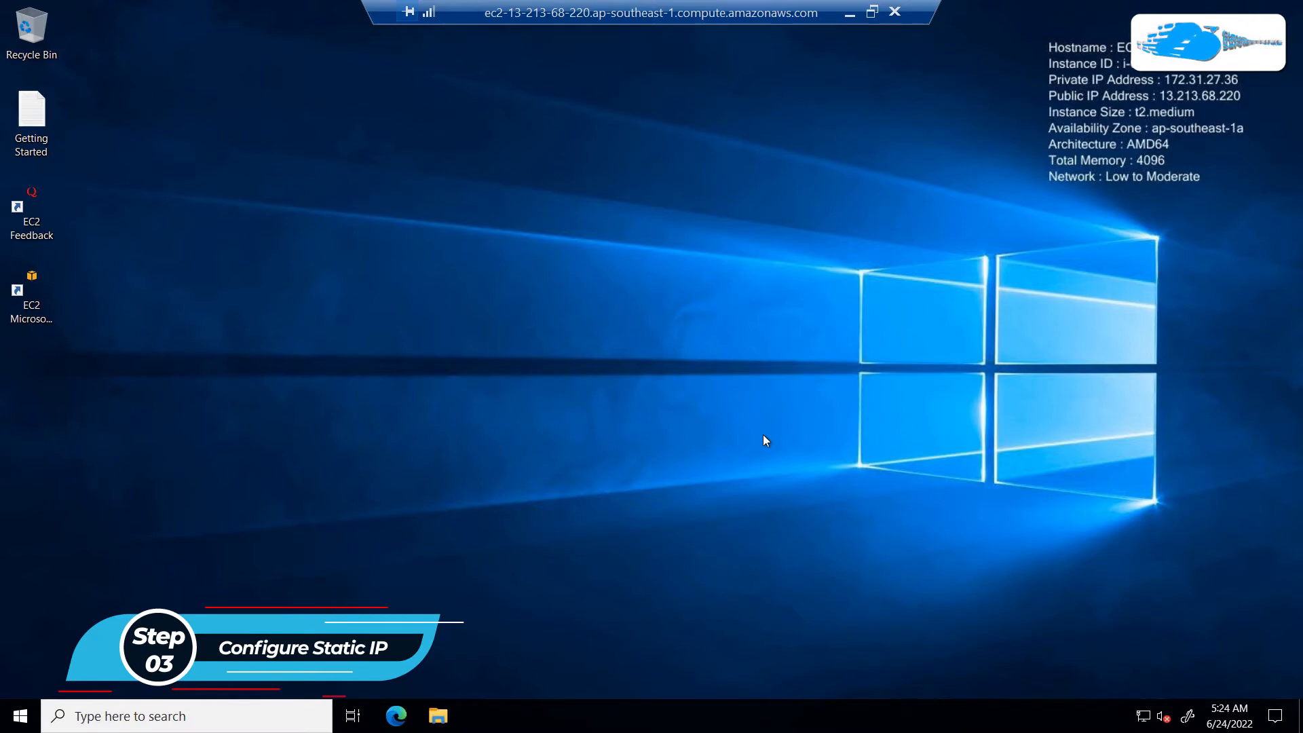
Open Command Prompt and run ipconfig /all to display the server's full network configuration
{"action": "key", "text": "super"}
{"action": "type", "text": "cm"}
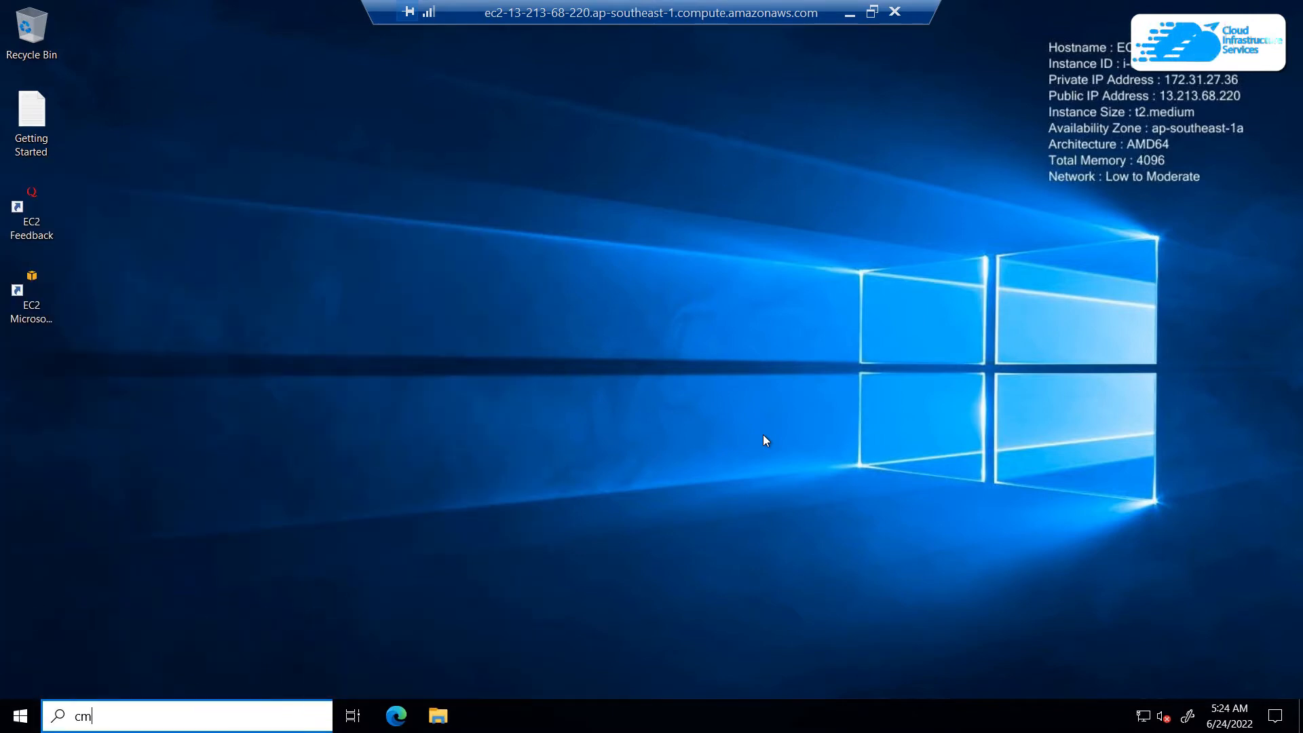
{"action": "key", "text": "Return"}
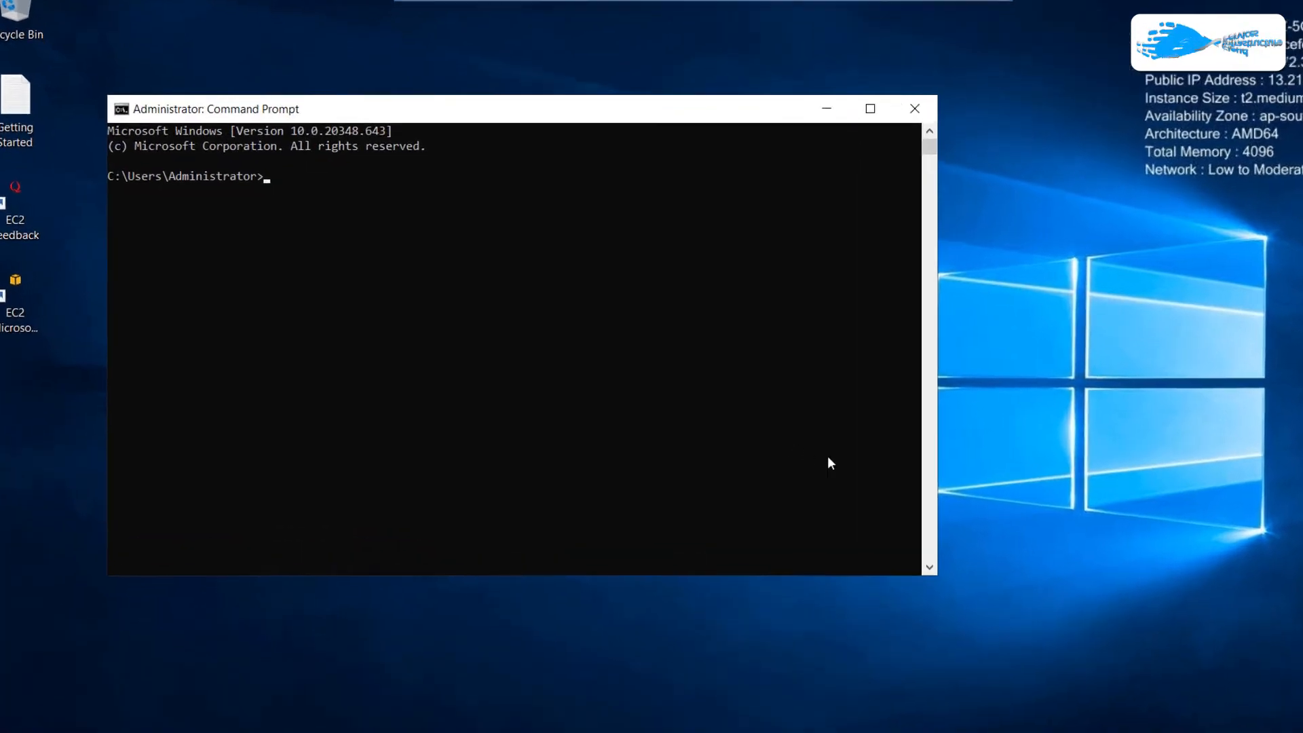
{"action": "type", "text": "ipco"}
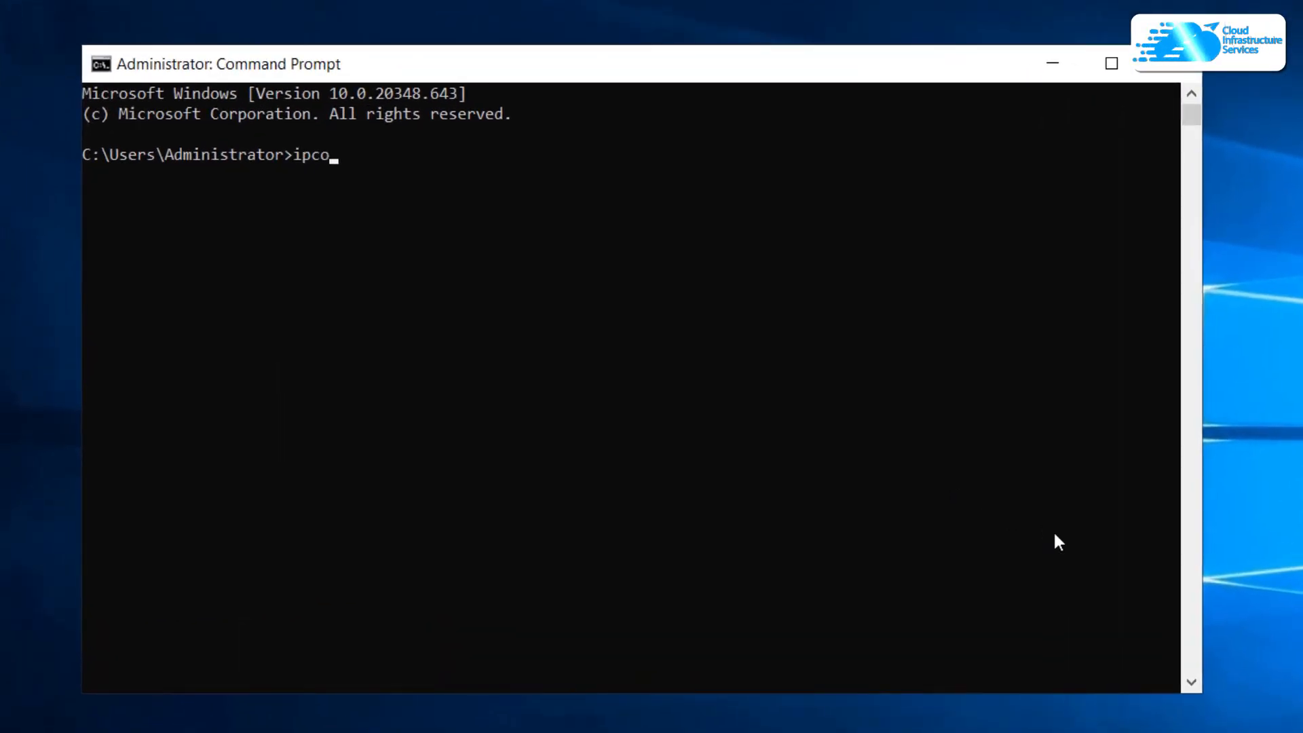
{"action": "type", "text": "nfig /"}
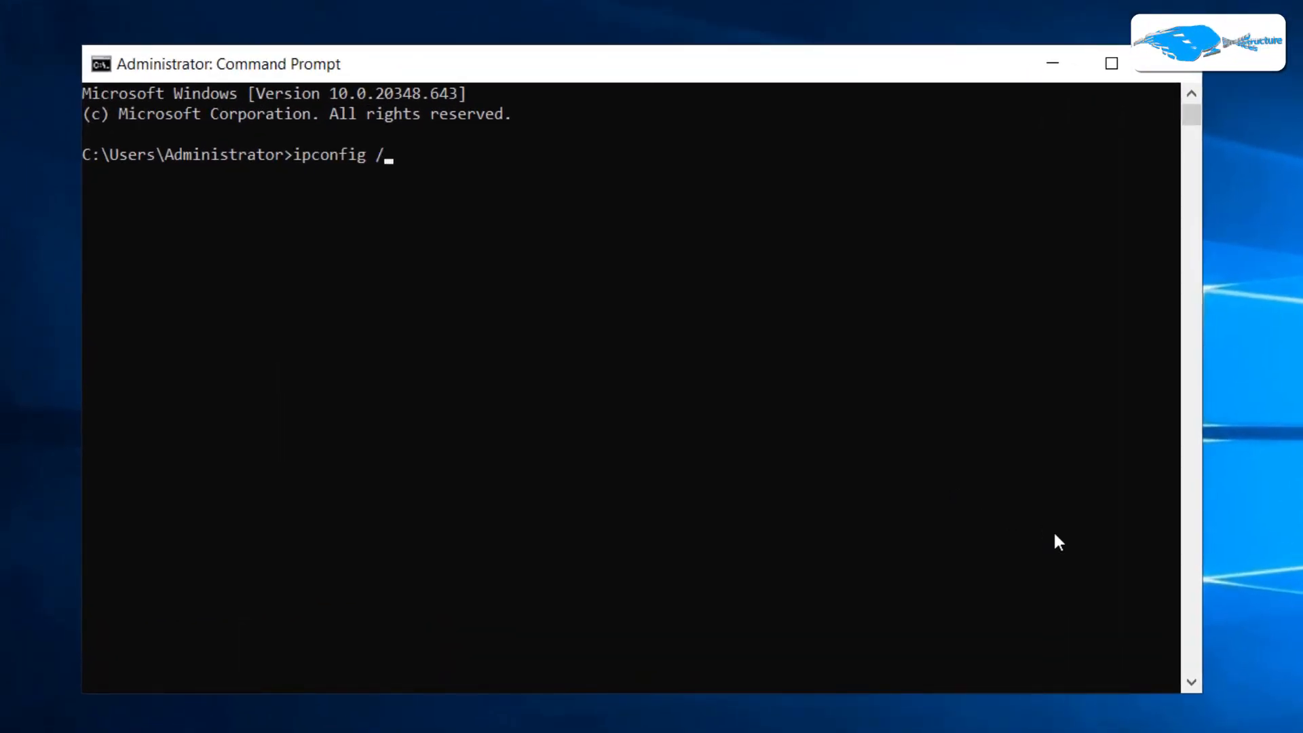
{"action": "type", "text": "all"}
{"action": "key", "text": "Return"}
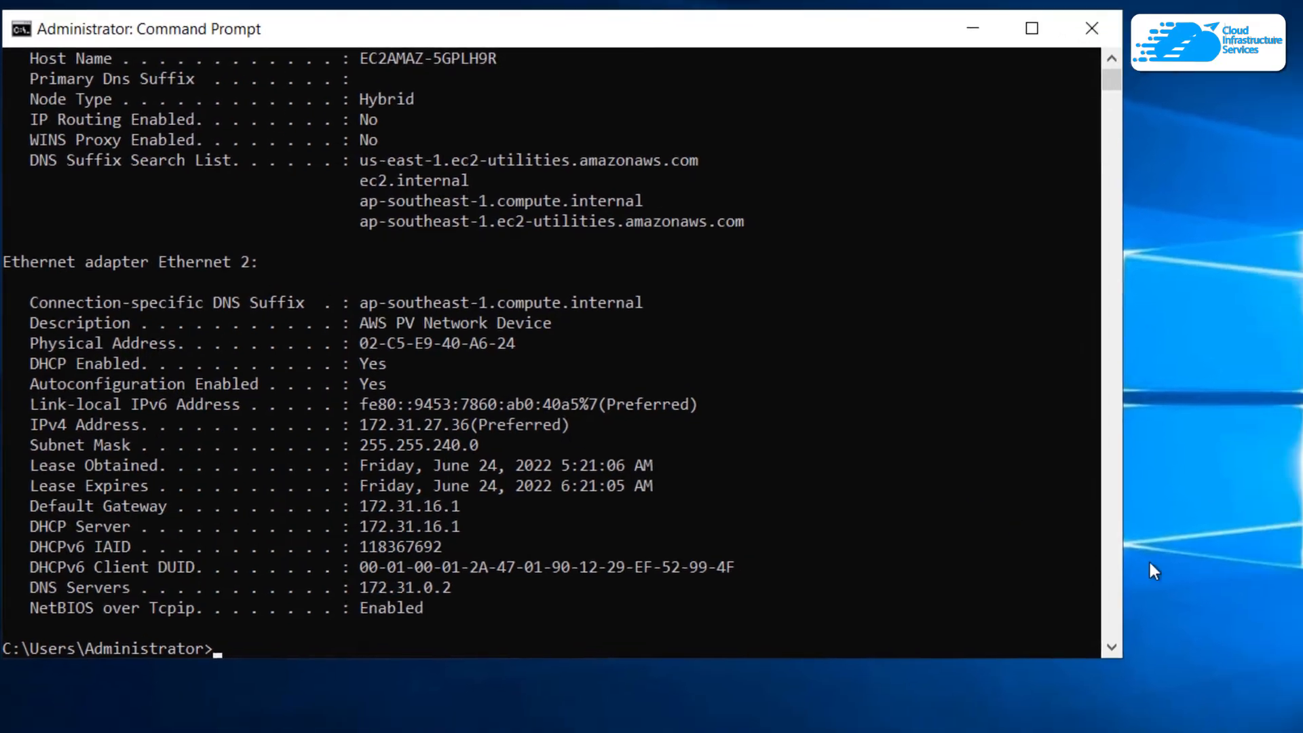
Open the Internet Protocol Version 4 (TCP/IPv4) properties of the Ethernet 2 network adapter
{"action": "right_click", "coordinate": [1064, 704]}
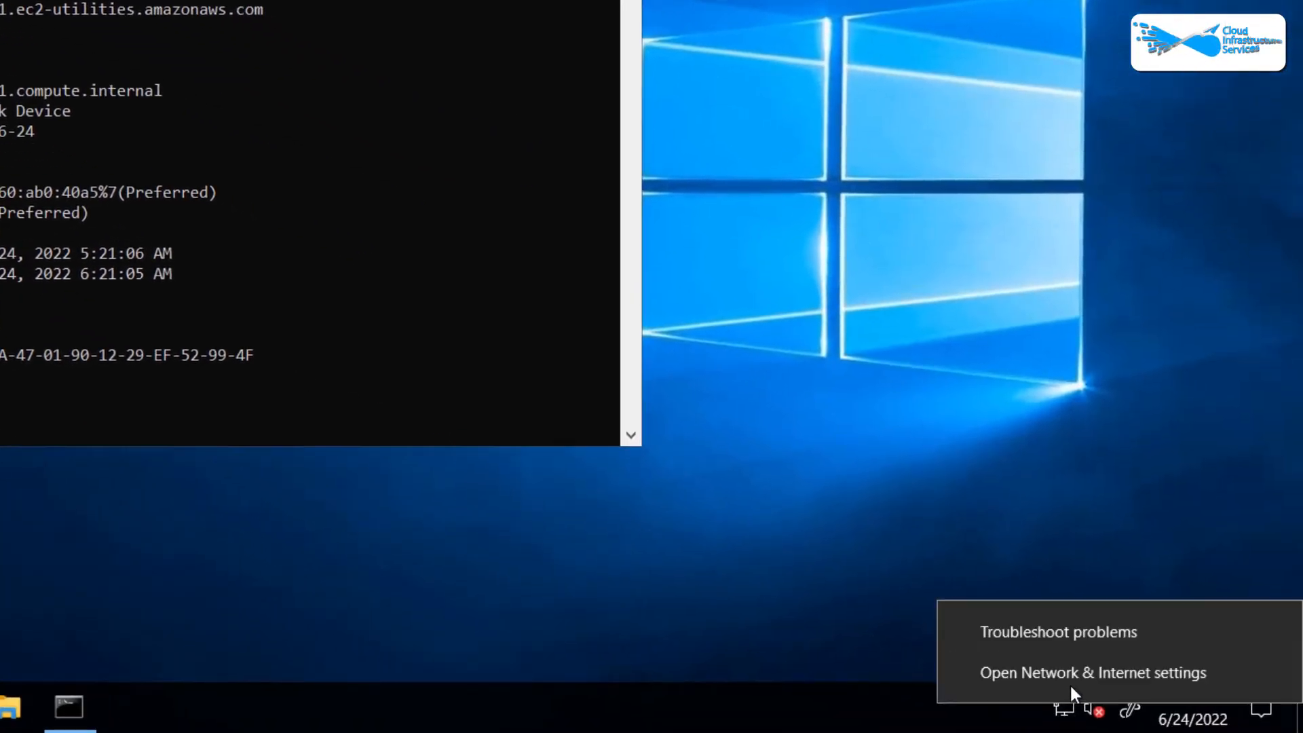
{"action": "left_click", "coordinate": [1073, 679]}
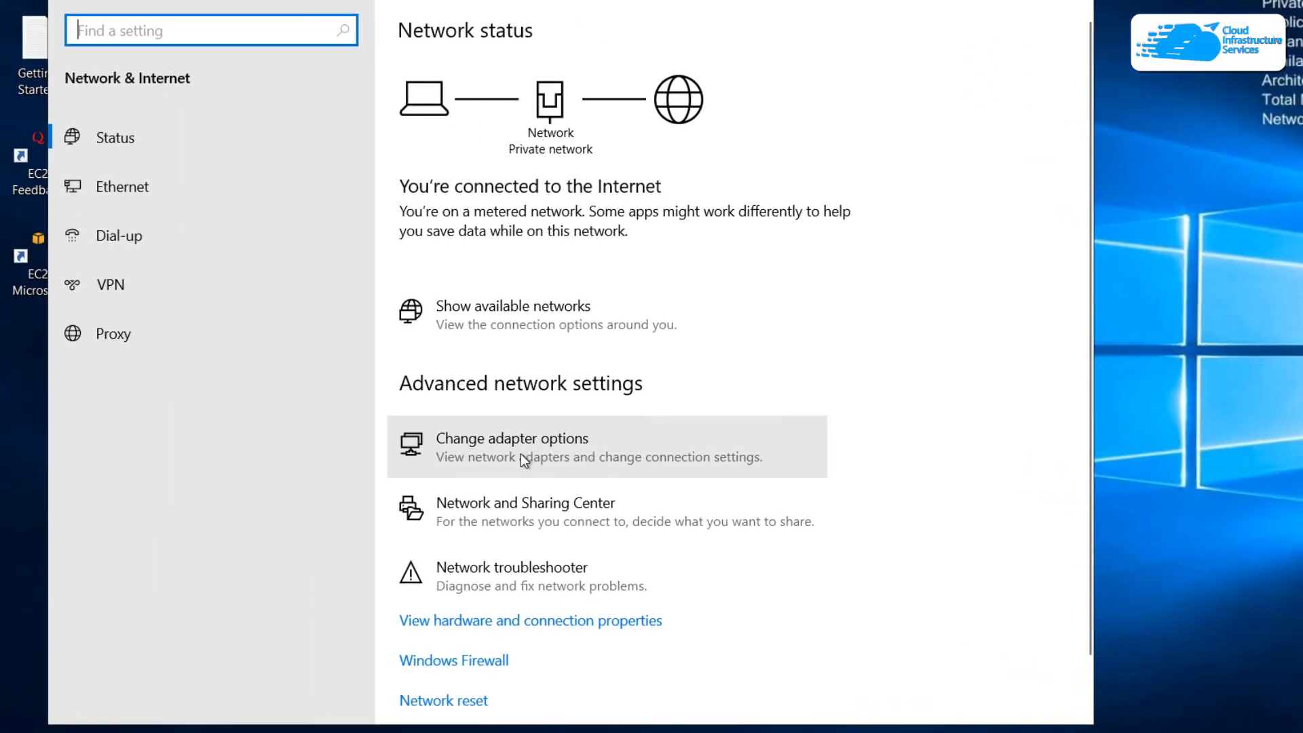
{"action": "left_click", "coordinate": [551, 455]}
{"action": "left_click", "coordinate": [341, 178]}
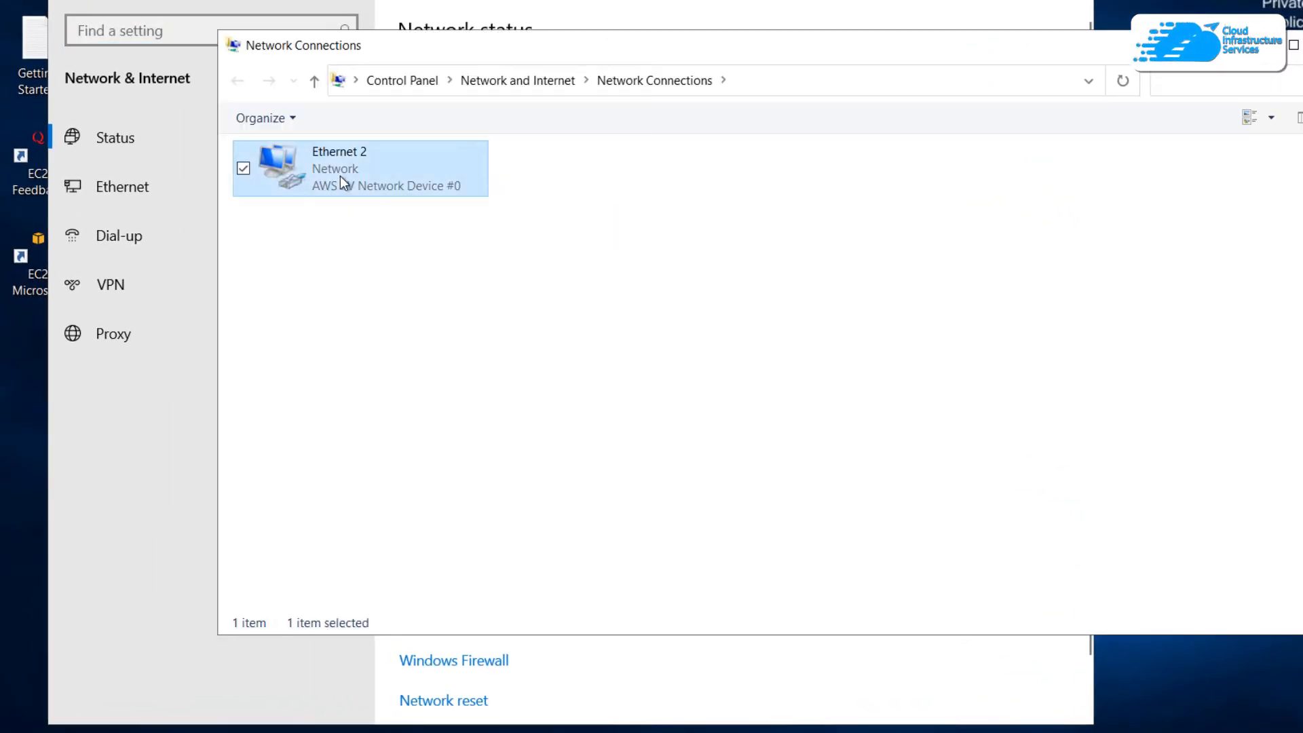
{"action": "right_click", "coordinate": [340, 176]}
{"action": "left_click", "coordinate": [289, 373]}
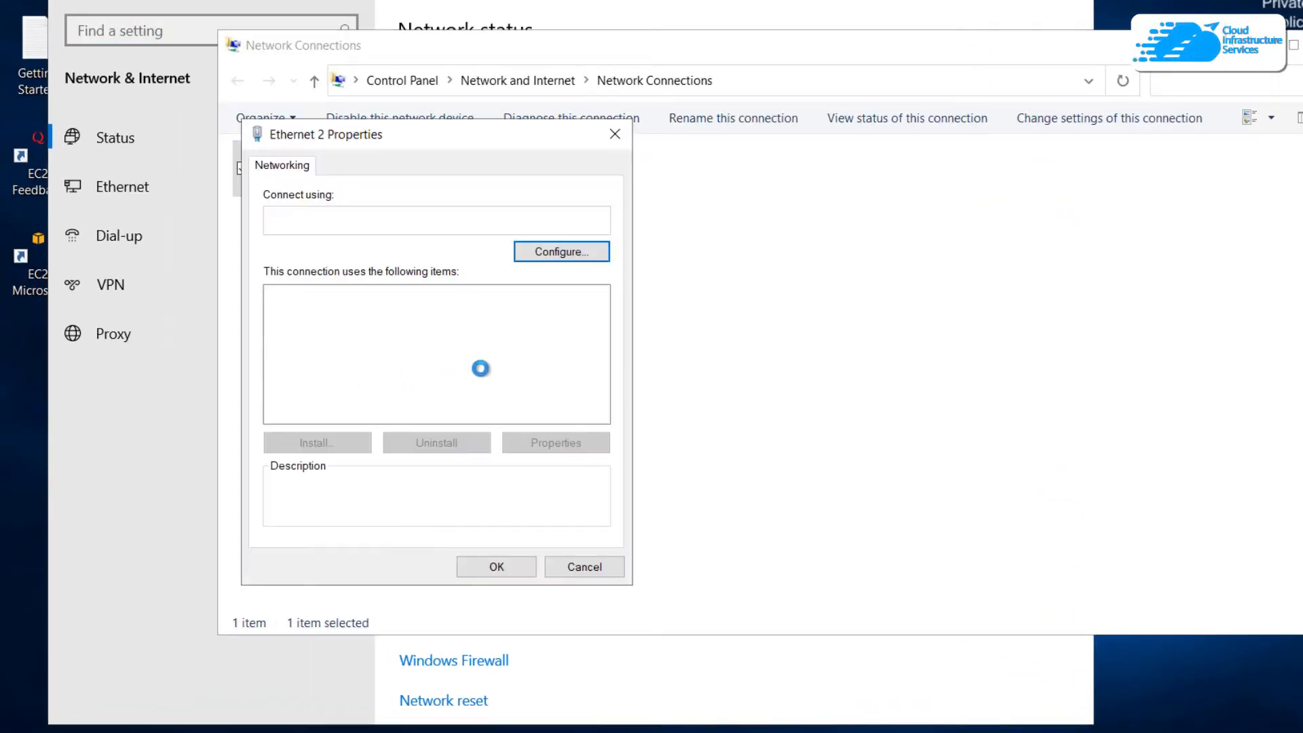
{"action": "left_click", "coordinate": [417, 346]}
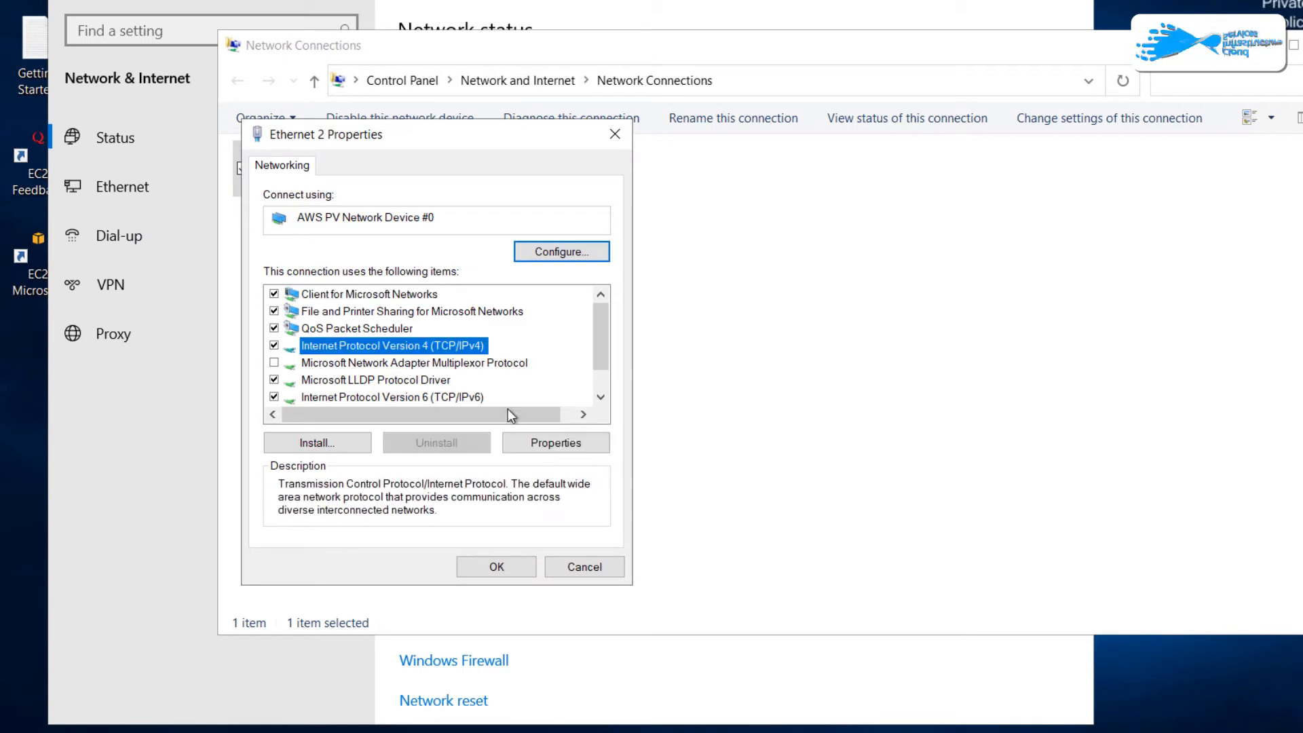
{"action": "left_click", "coordinate": [548, 439]}
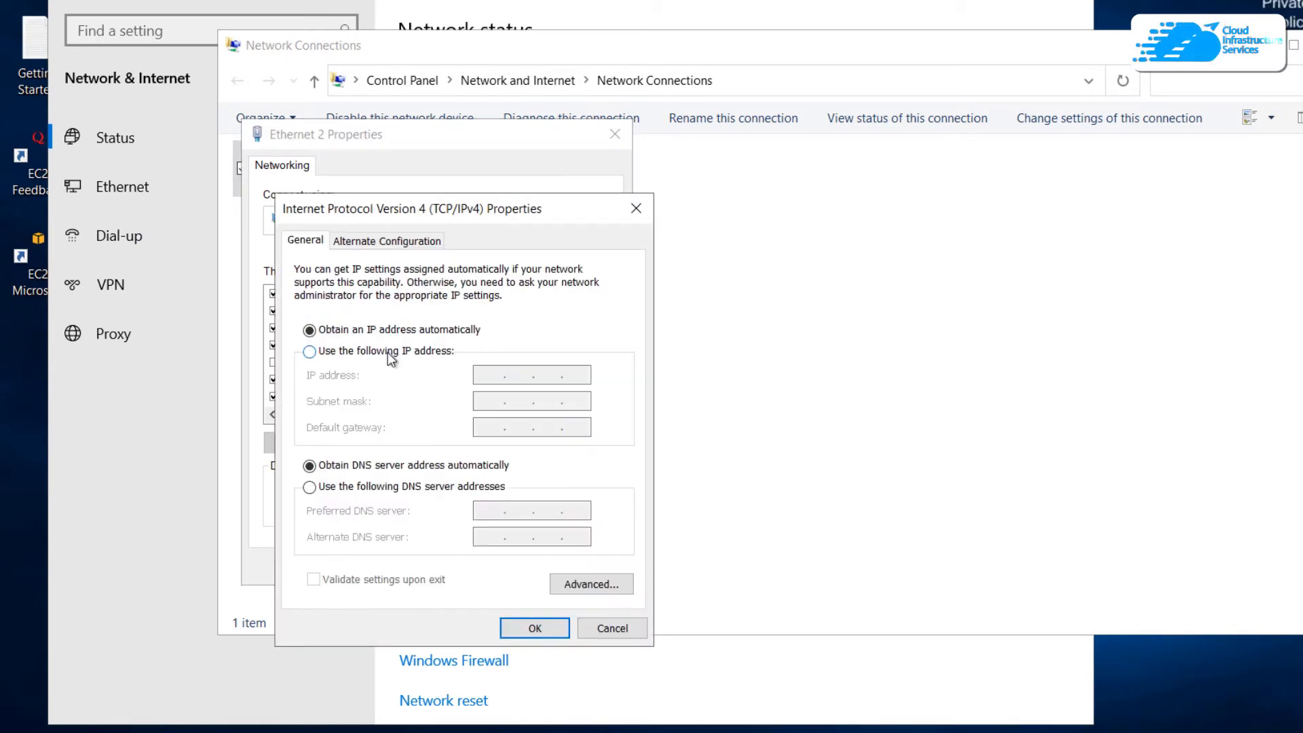
Set static IP address 172.31.27.36, subnet mask 255.255.240.0, default gateway 172.31.16.1 and preferred DNS server 127.0.0.1, and close the network windows
{"action": "left_click", "coordinate": [388, 352]}
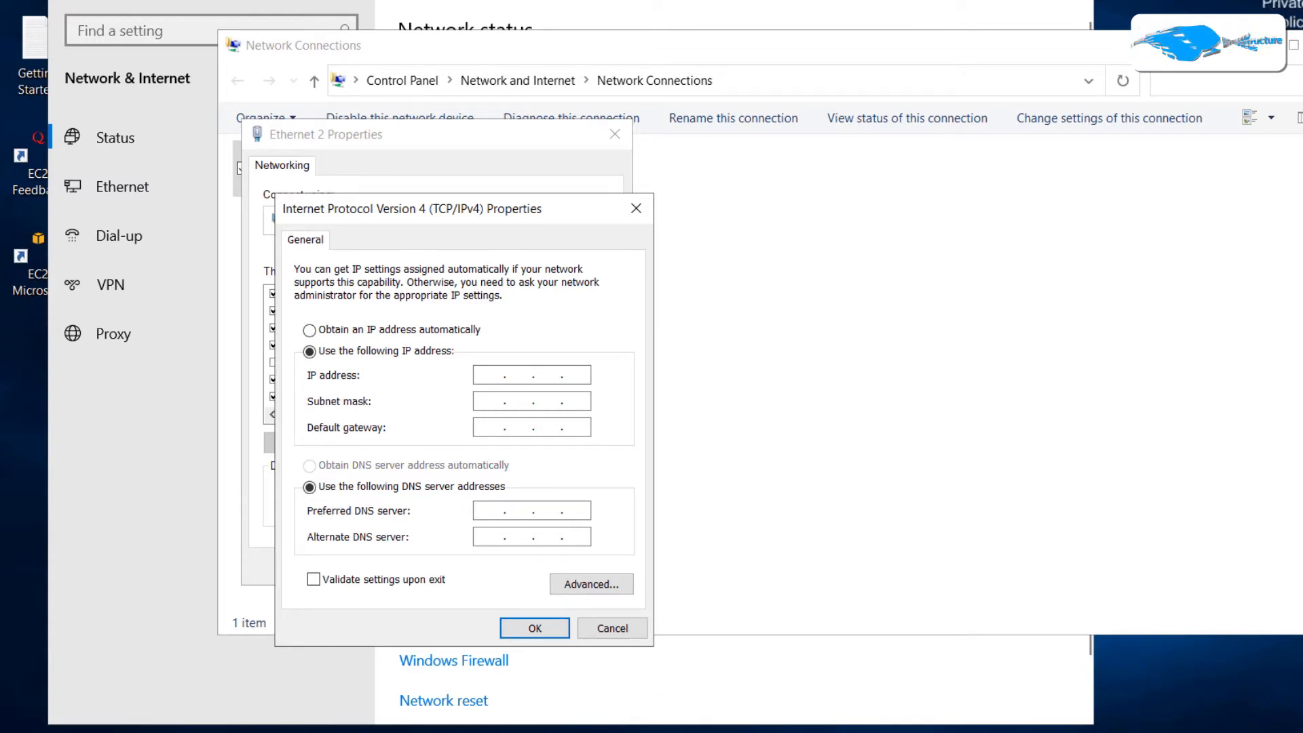
{"action": "left_click", "coordinate": [579, 728]}
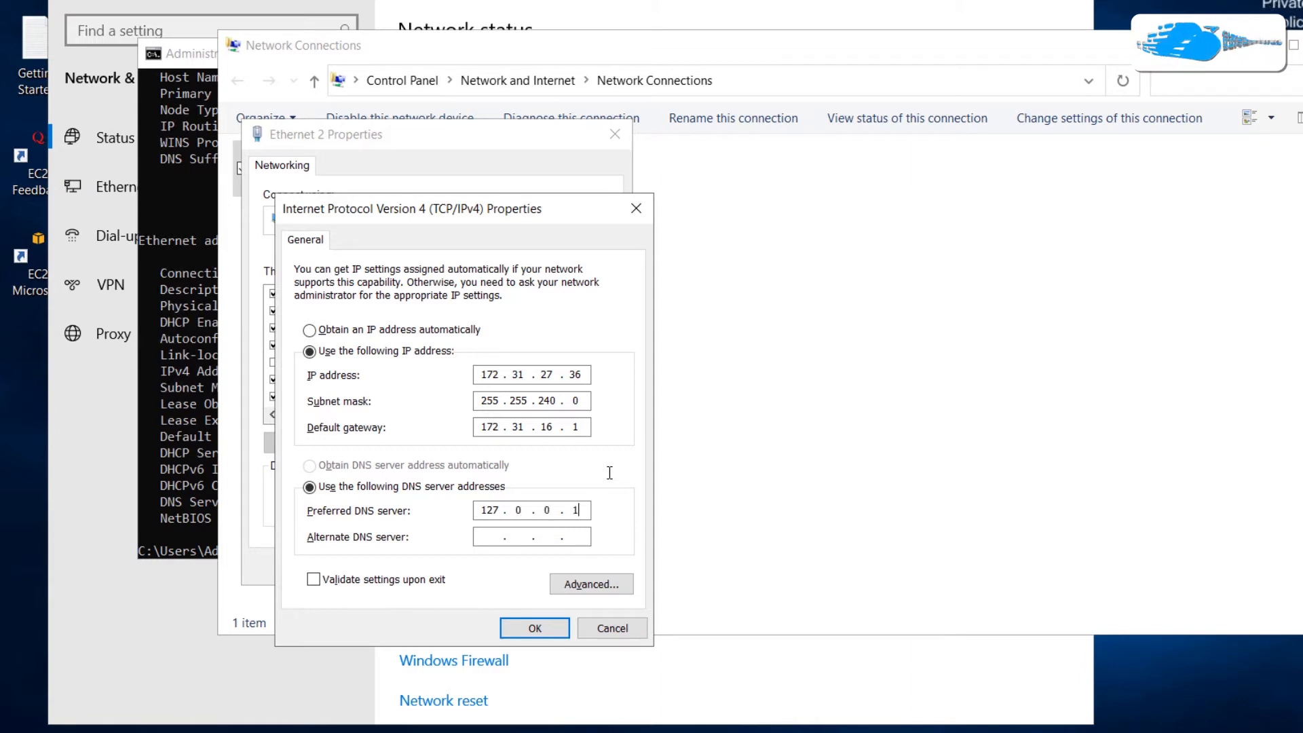
{"action": "left_click", "coordinate": [533, 626]}
{"action": "left_click", "coordinate": [513, 568]}
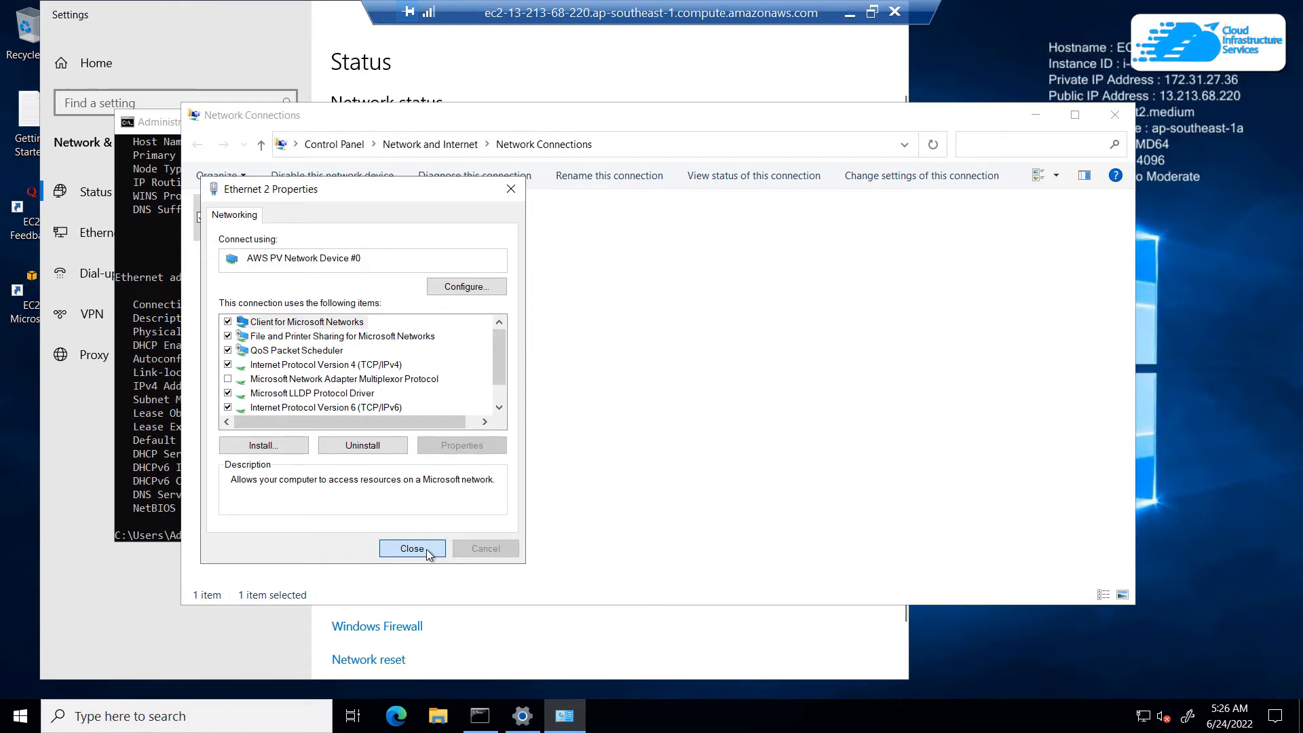
{"action": "left_click", "coordinate": [426, 548]}
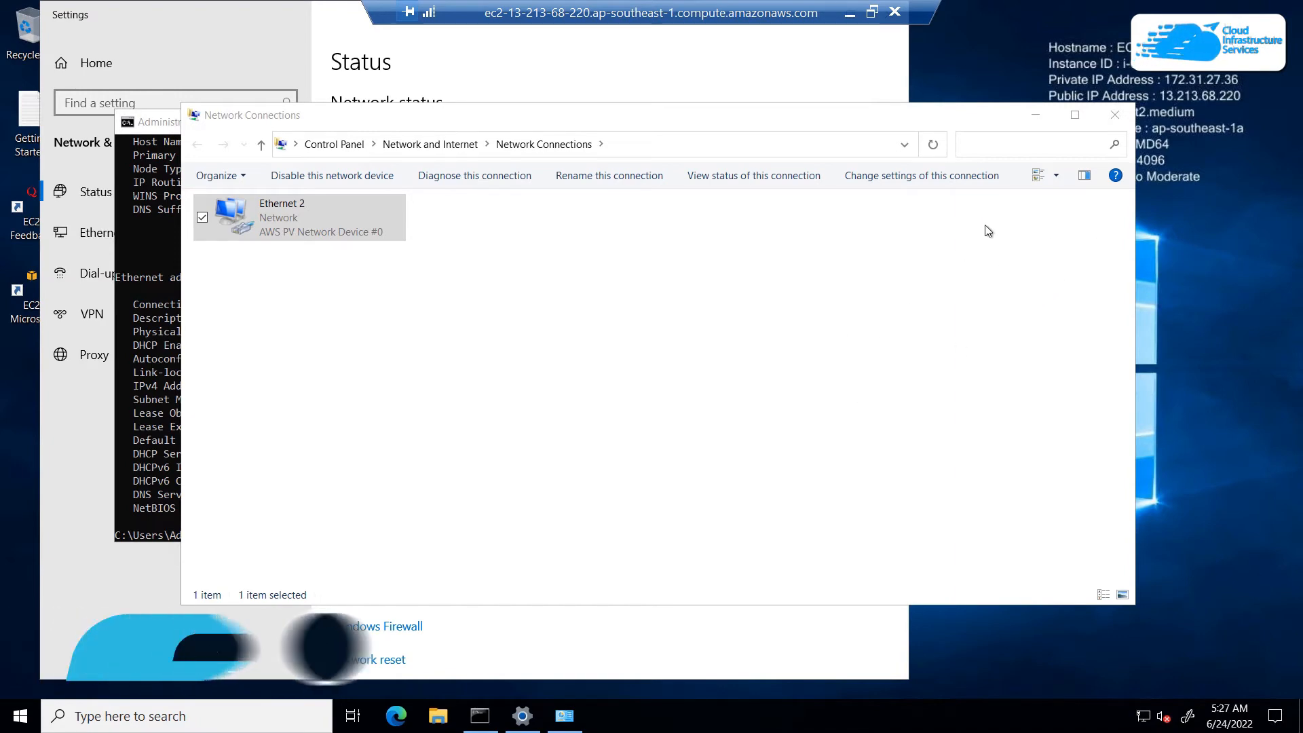
{"action": "left_click", "coordinate": [1114, 115]}
{"action": "left_click", "coordinate": [842, 121]}
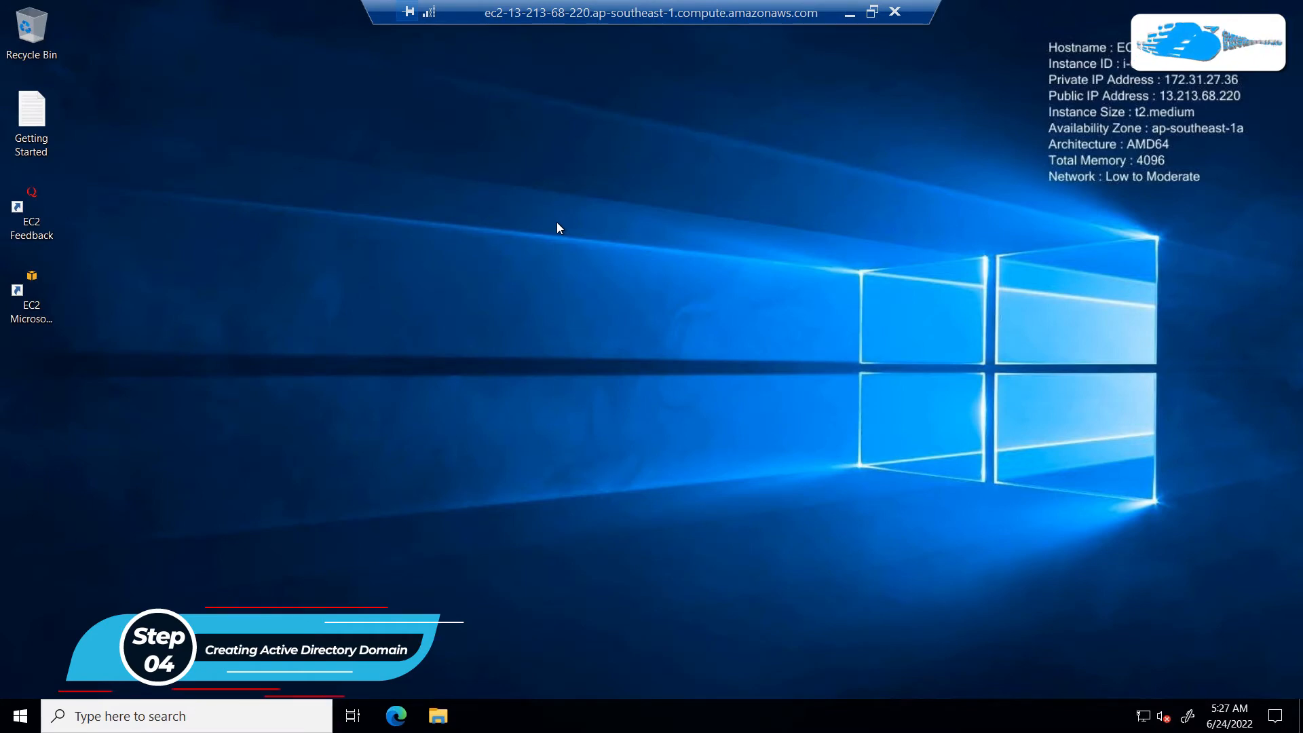
Open Server Manager and start promoting this server to a domain controller from the pending post-deployment configuration
{"action": "key", "text": "super"}
{"action": "type", "text": "s"}
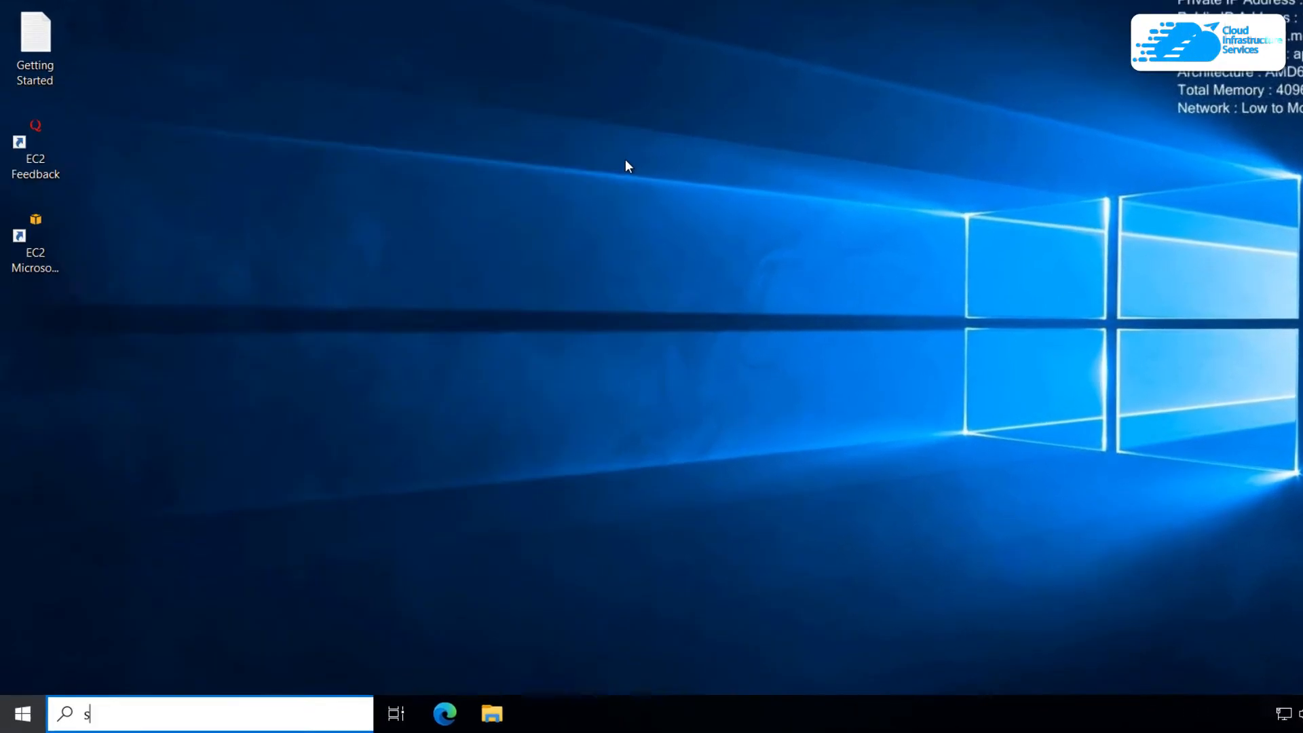
{"action": "type", "text": "erver"}
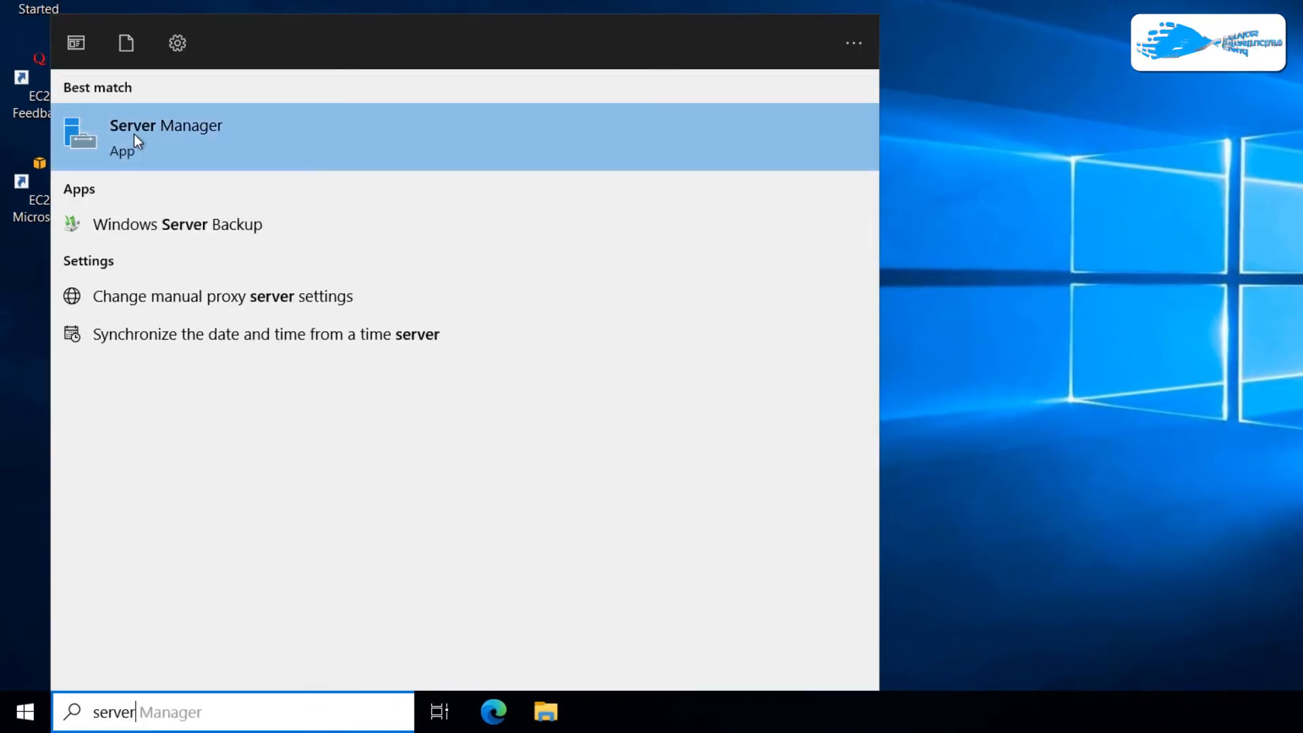
{"action": "left_click", "coordinate": [136, 139]}
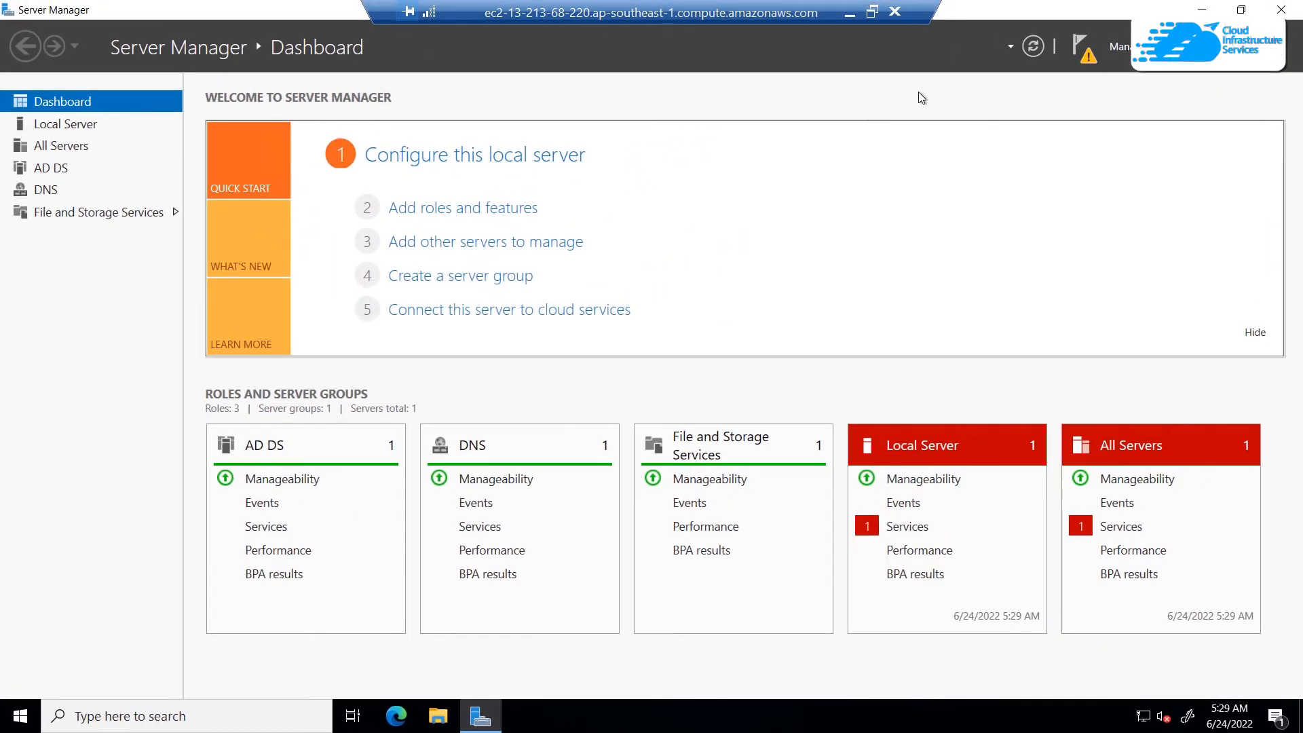
{"action": "left_click", "coordinate": [1081, 46]}
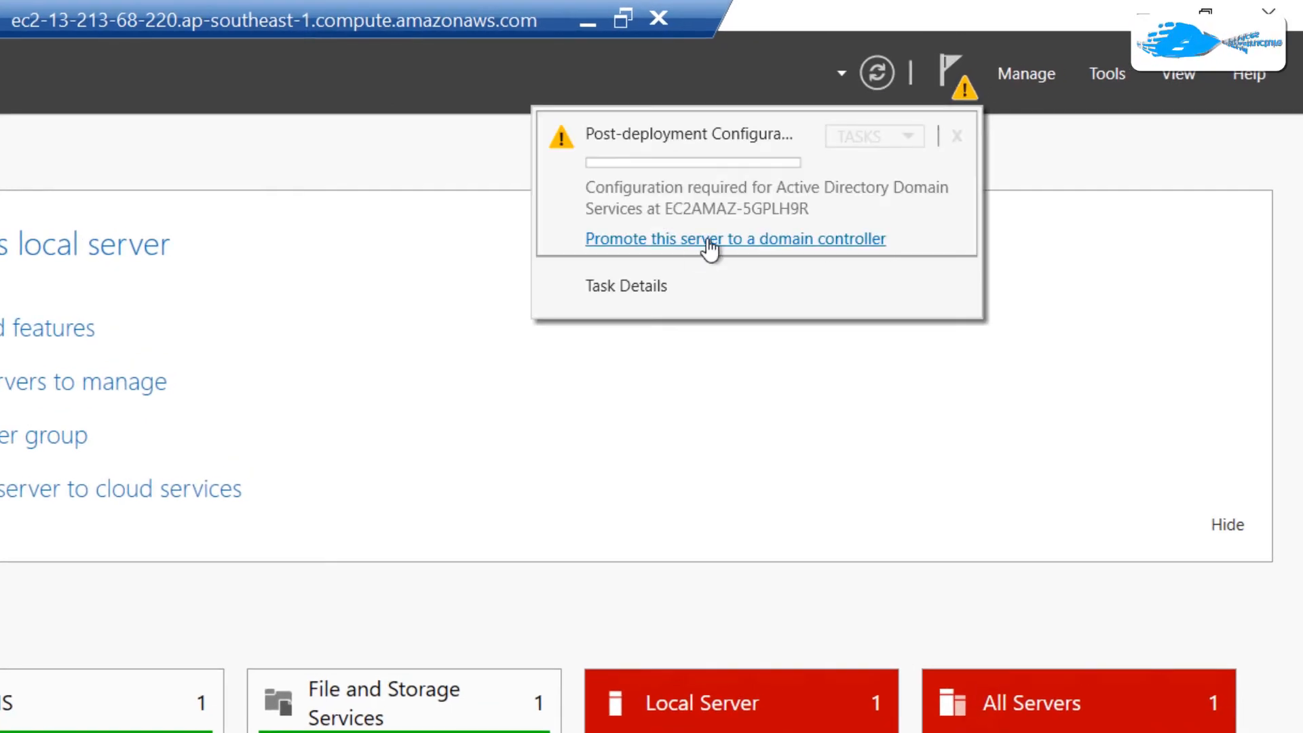
{"action": "left_click", "coordinate": [772, 239]}
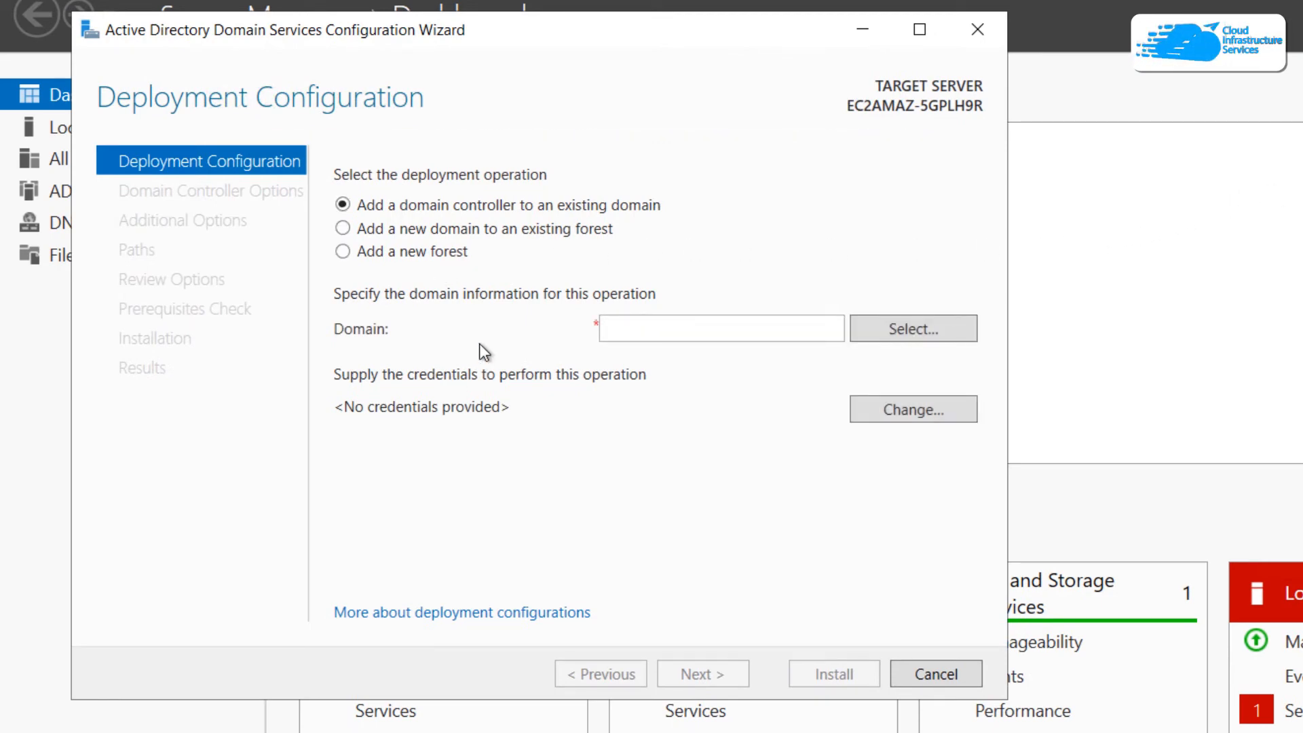
Choose to add a new forest with the root domain name rebeladmin.net and continue to the domain controller options
{"action": "left_click", "coordinate": [433, 252]}
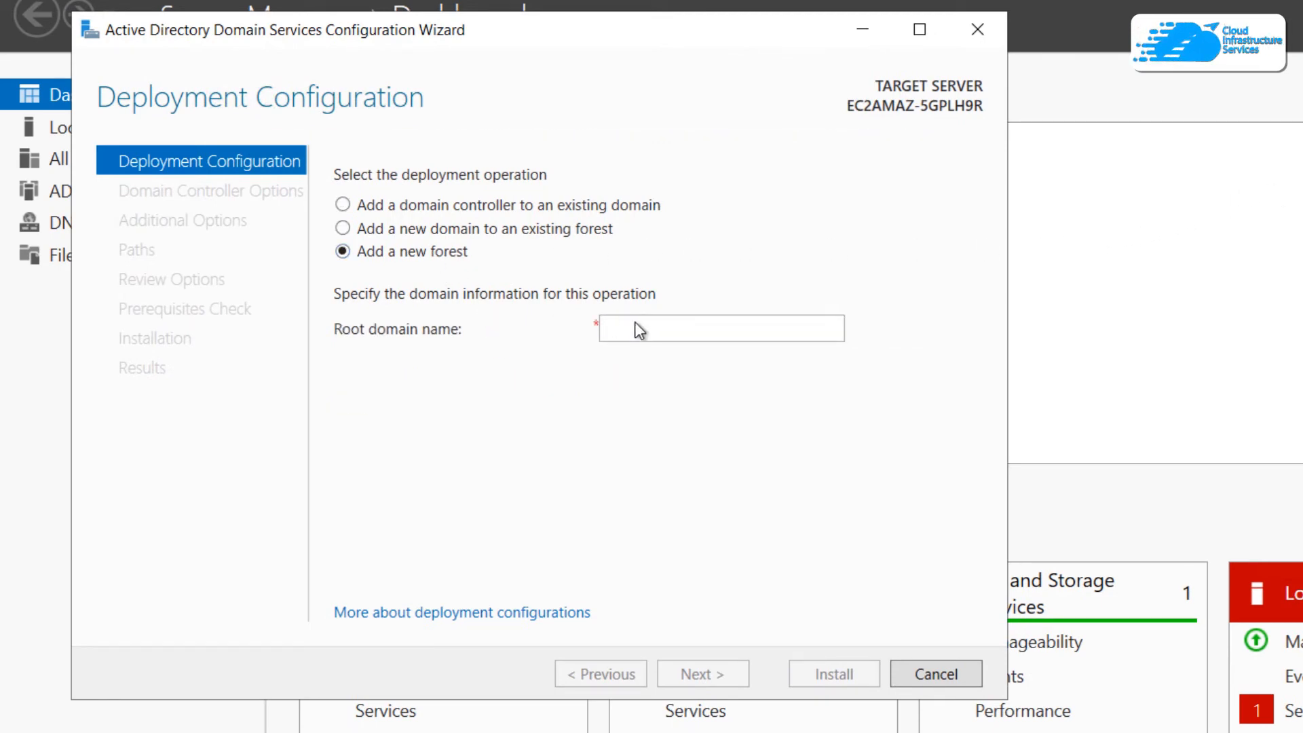
{"action": "left_click", "coordinate": [645, 323]}
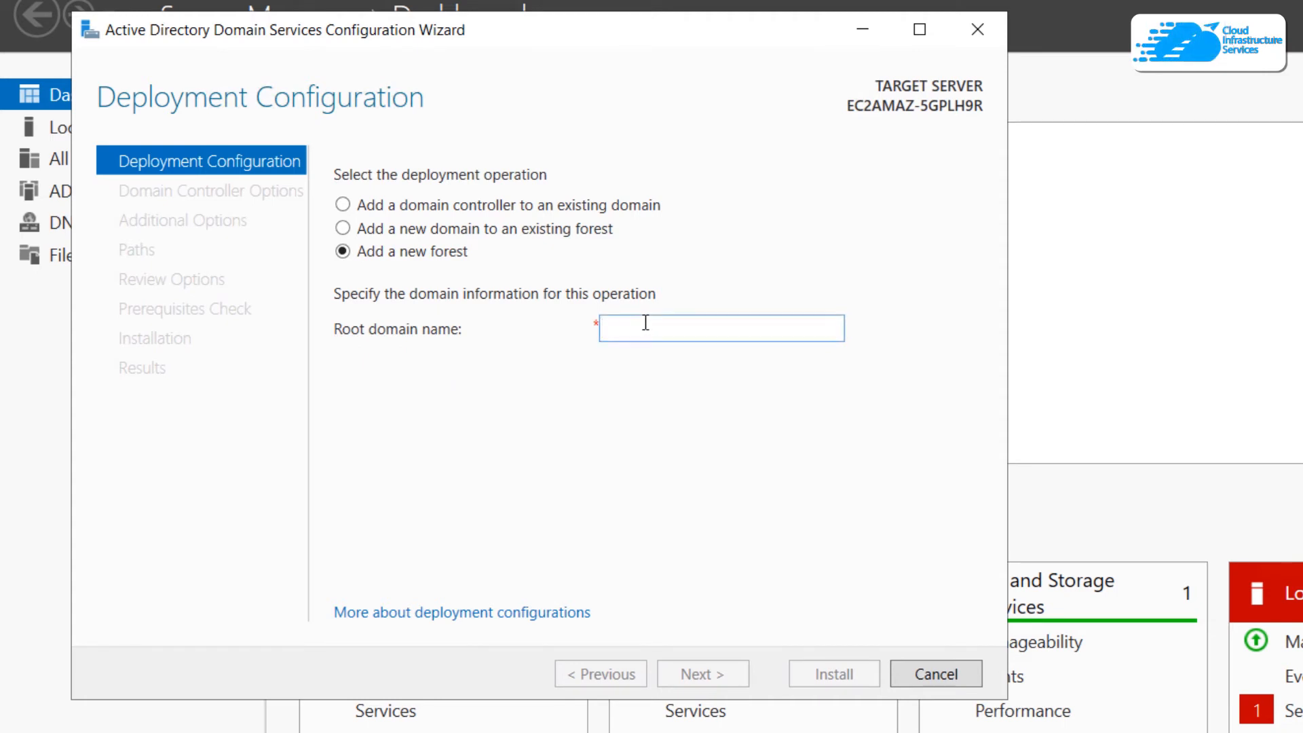
{"action": "type", "text": "rebeladmin.net"}
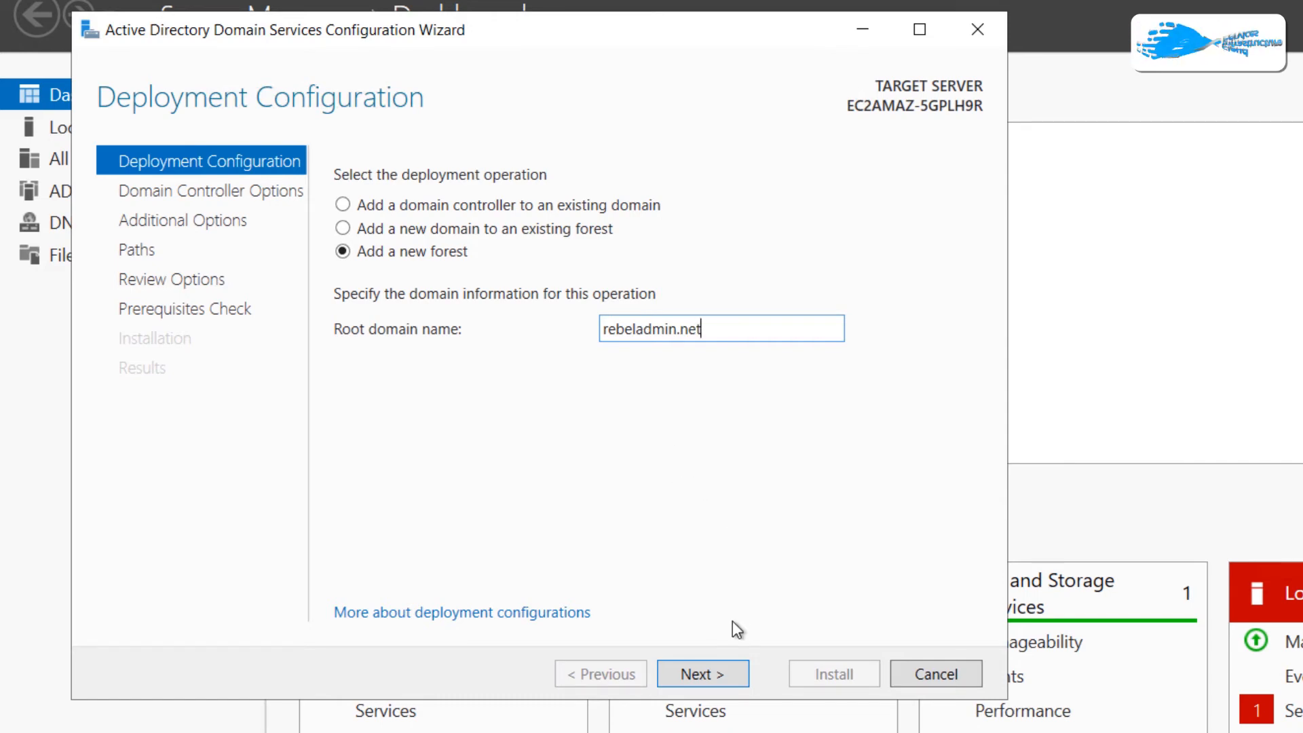
{"action": "left_click", "coordinate": [702, 673]}
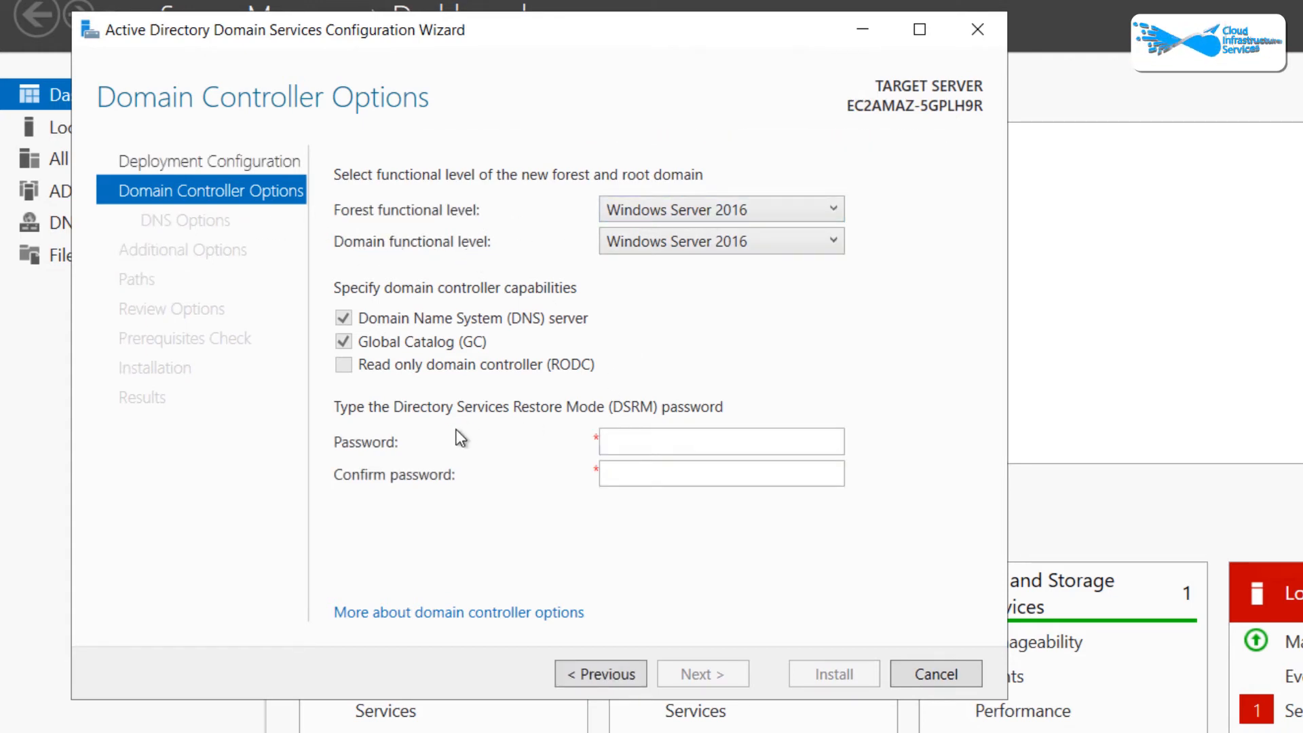
Enter and confirm the Directory Services Restore Mode (DSRM) password, keeping the Windows Server 2016 functional levels
{"action": "left_click", "coordinate": [723, 444]}
{"action": "type", "text": "•••••••••••••••••••"}
{"action": "key", "text": "Tab"}
{"action": "type", "text": "•••••••••••••••••••"}
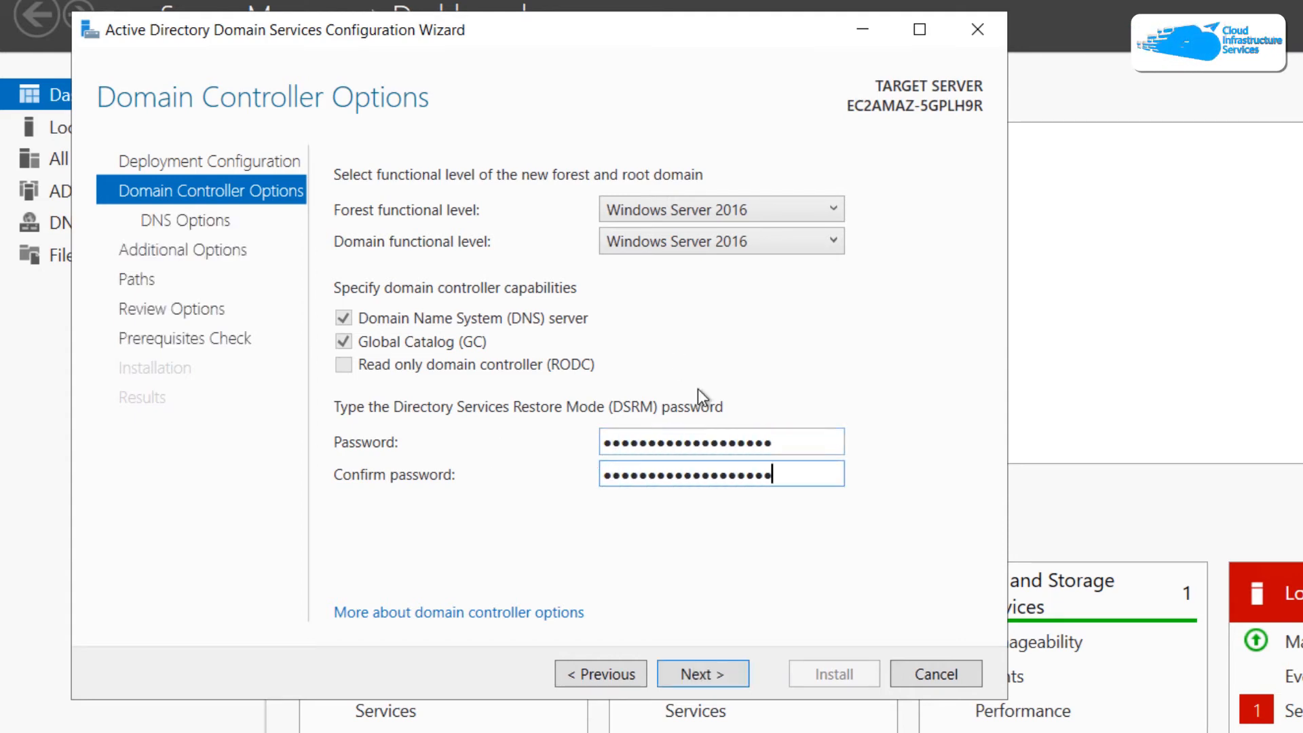
{"action": "left_click", "coordinate": [699, 670]}
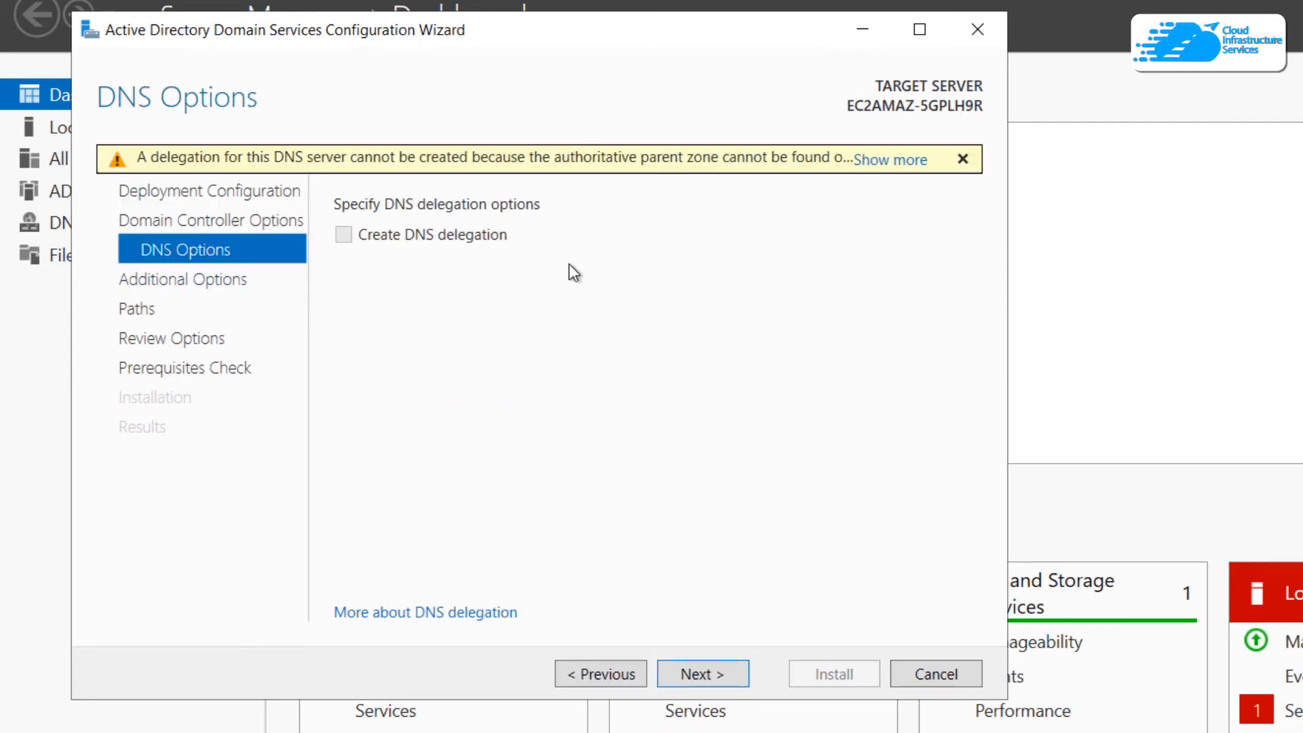
Accept the DNS options, the NetBIOS domain name REBELADMIN and the default database, log files and SYSVOL folders
{"action": "left_click", "coordinate": [703, 672]}
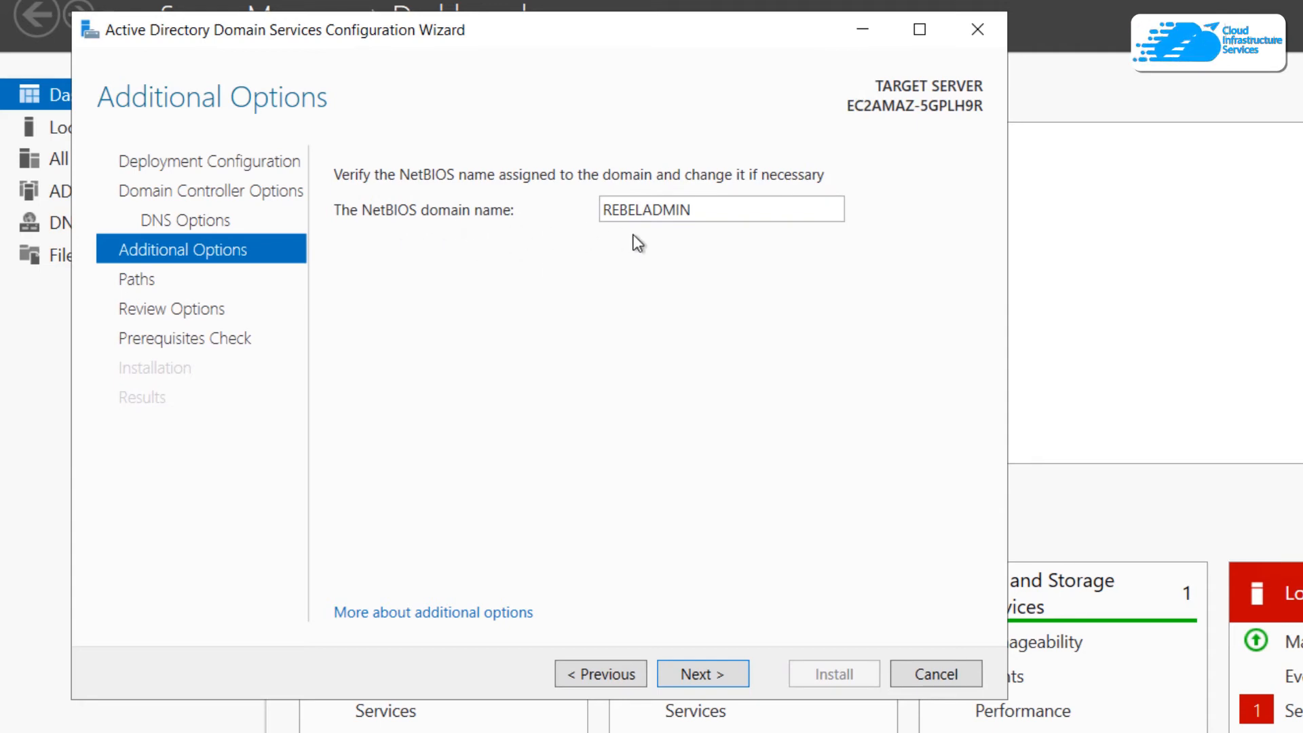
{"action": "left_click", "coordinate": [706, 675]}
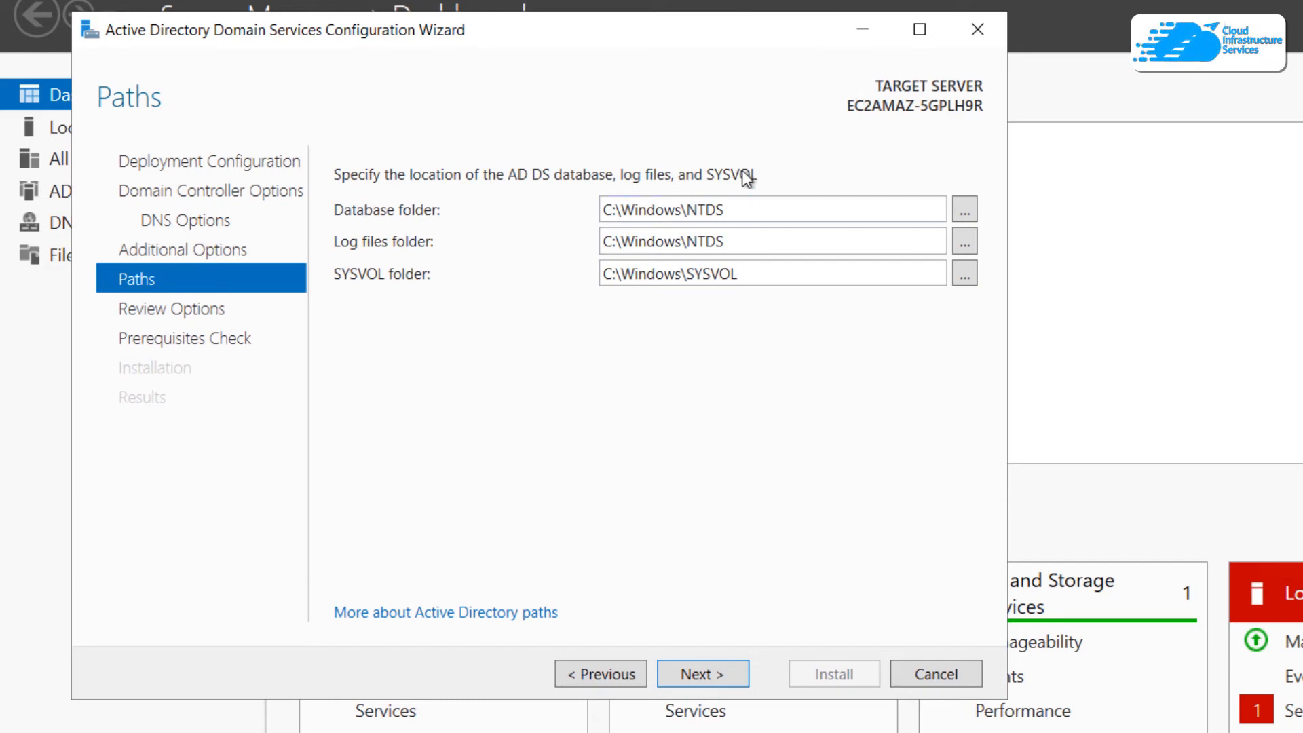
{"action": "left_click", "coordinate": [691, 668]}
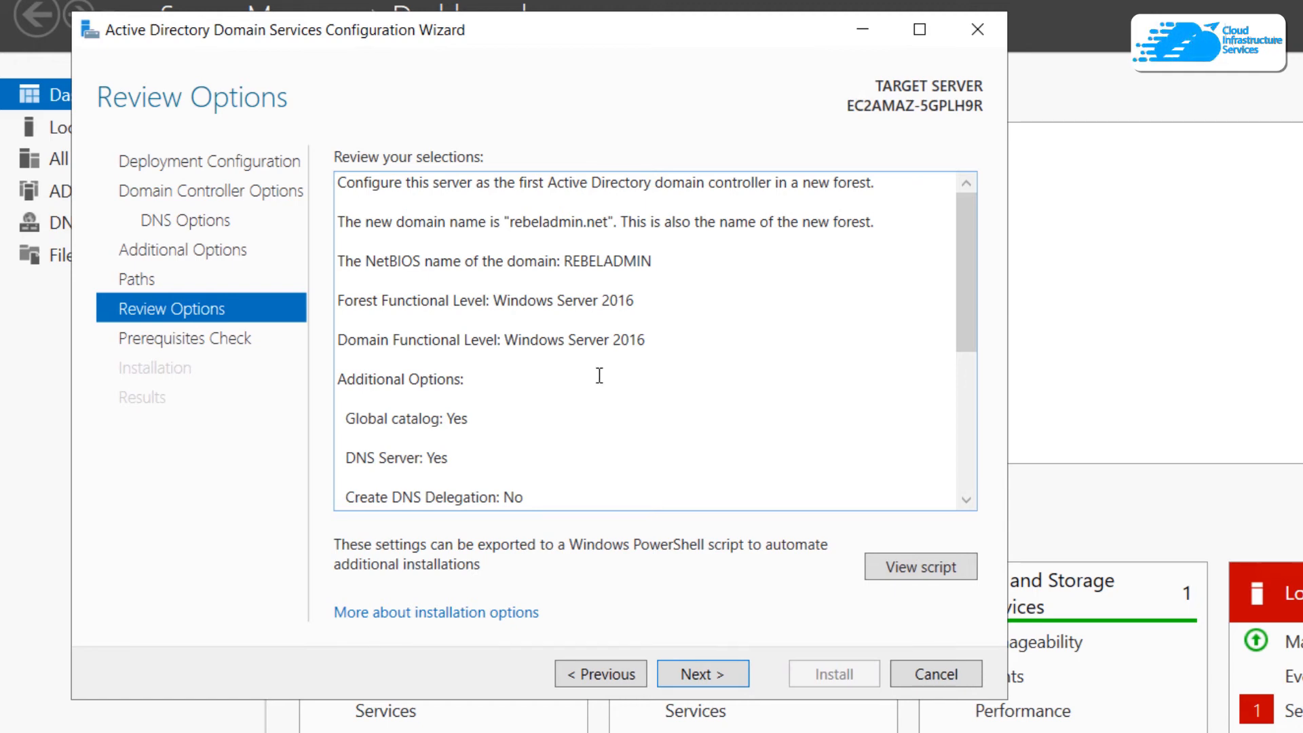
Review the selected deployment options, run the prerequisites check and install the domain controller
{"action": "scroll", "coordinate": [581, 381], "scroll_direction": "down", "scroll_amount": 3}
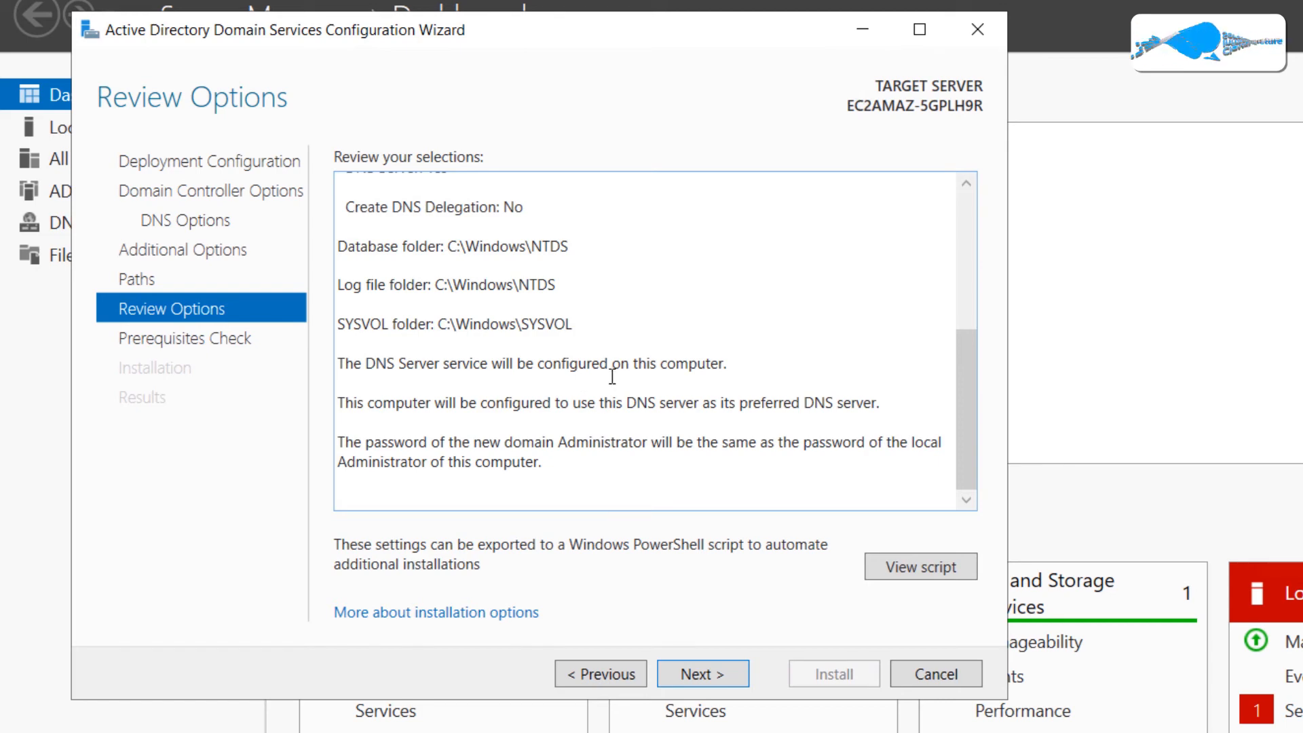
{"action": "scroll", "coordinate": [634, 414], "scroll_direction": "up", "scroll_amount": 2}
{"action": "scroll", "coordinate": [637, 413], "scroll_direction": "down", "scroll_amount": 2}
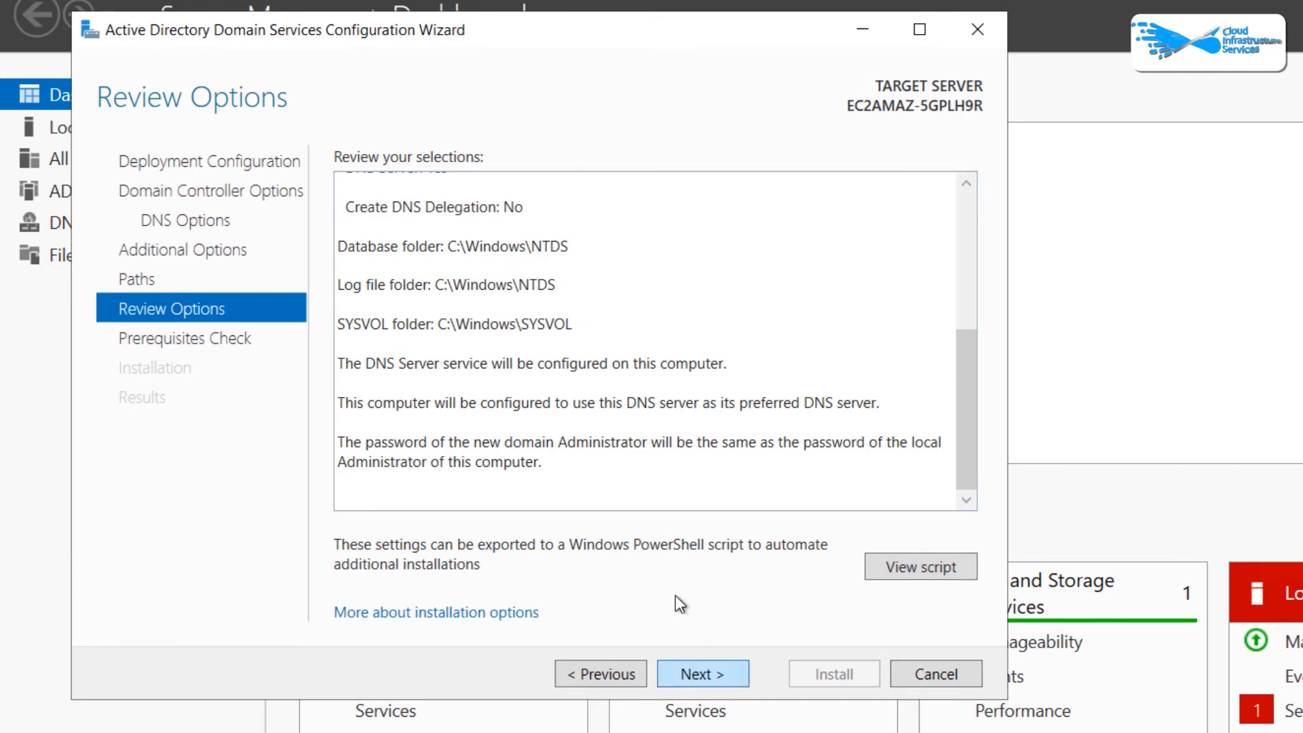
{"action": "left_click", "coordinate": [702, 674]}
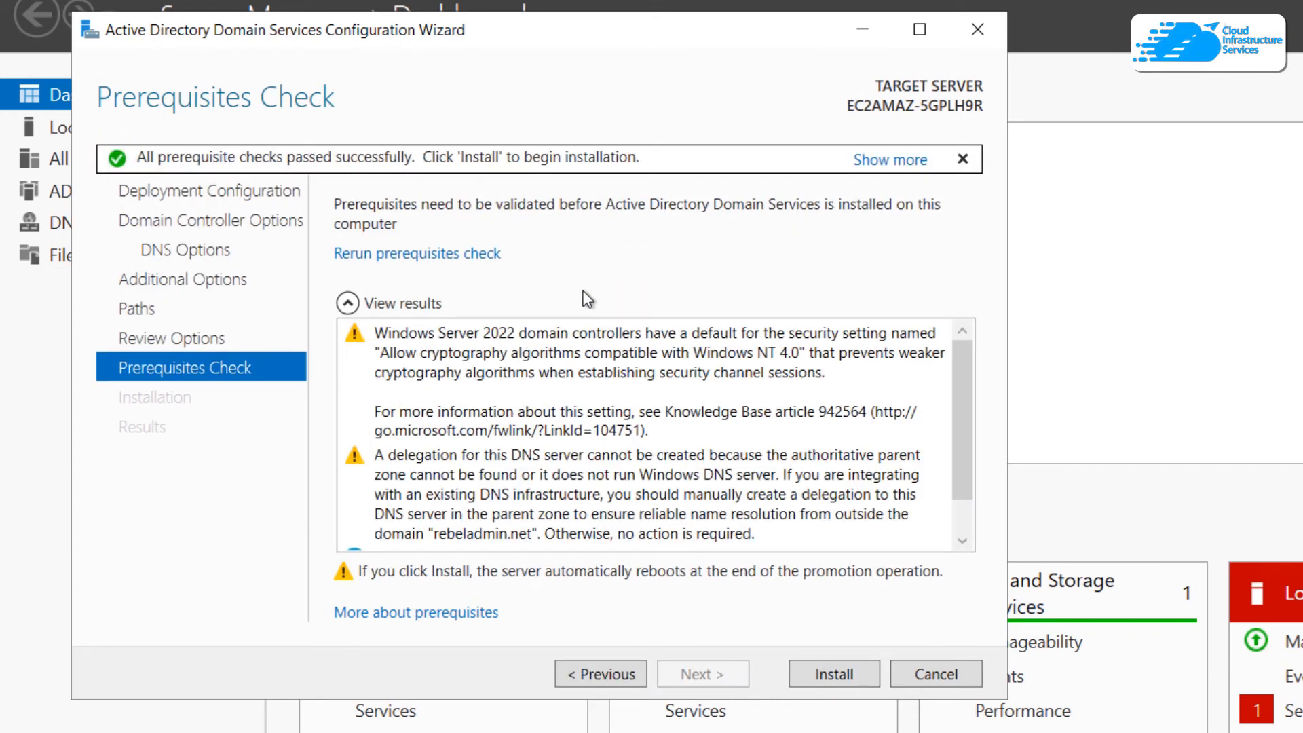
{"action": "left_click", "coordinate": [834, 682]}
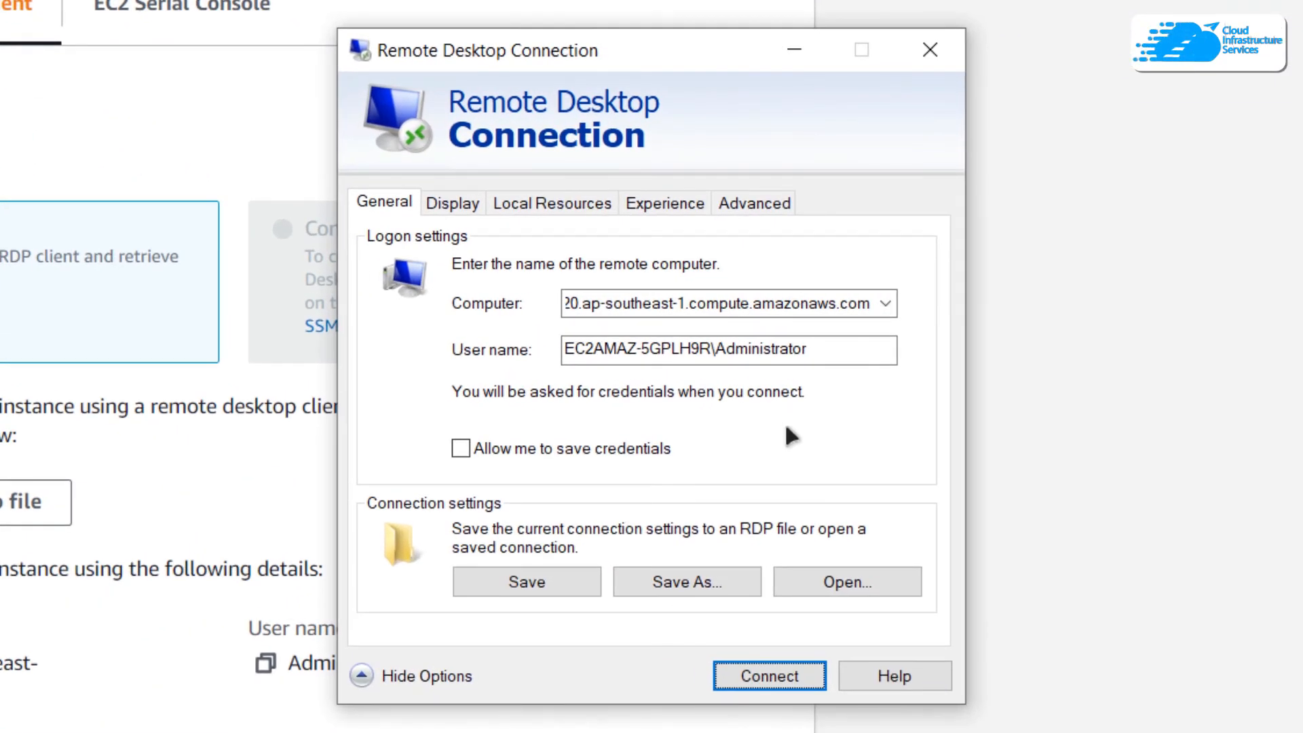
Reconnect to the instance through Remote Desktop and open Active Directory Administrative Center from Server Manager
{"action": "left_click", "coordinate": [769, 678]}
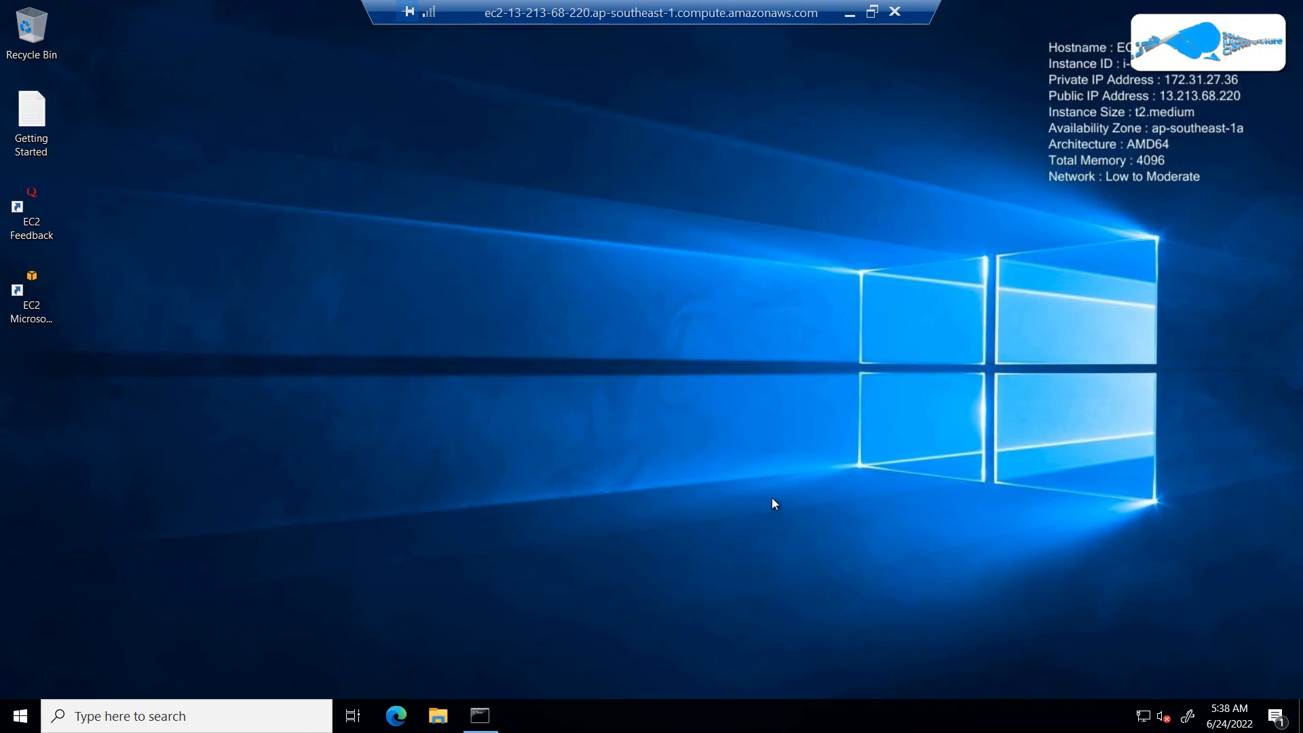
{"action": "key", "text": "super"}
{"action": "type", "text": "server"}
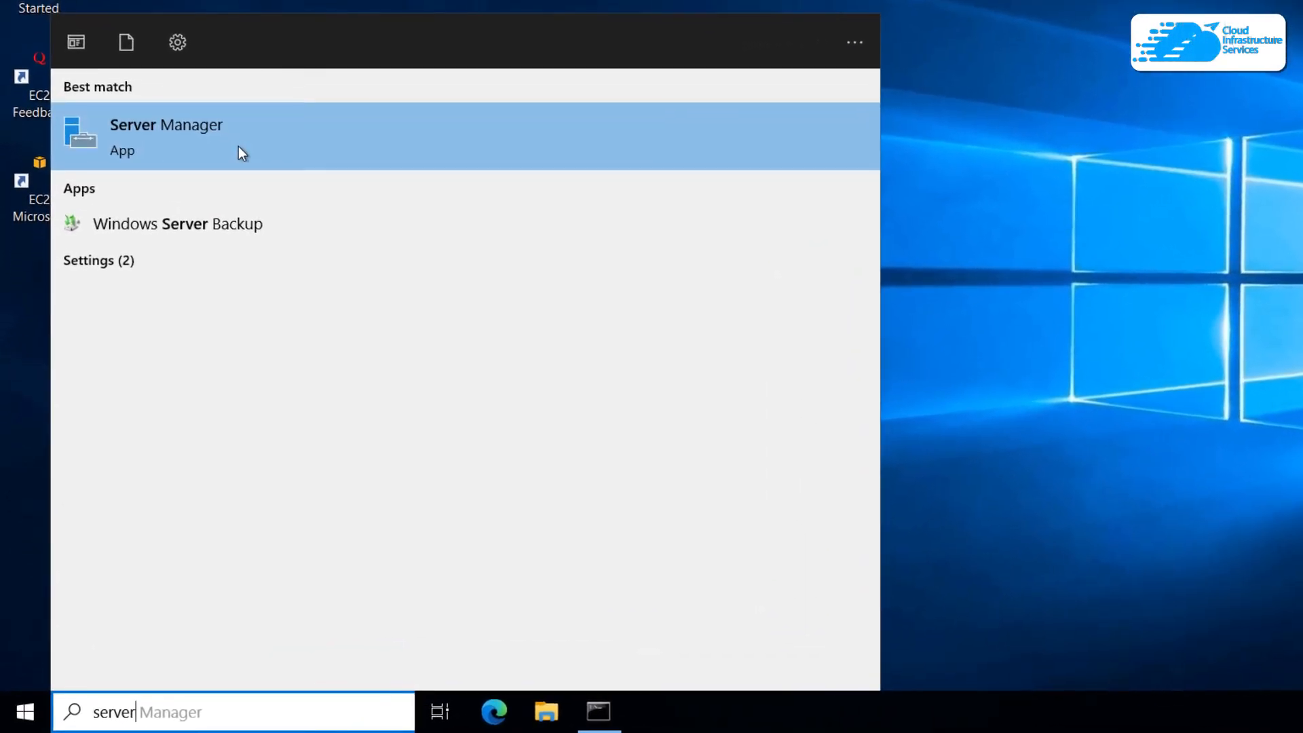
{"action": "left_click", "coordinate": [275, 147]}
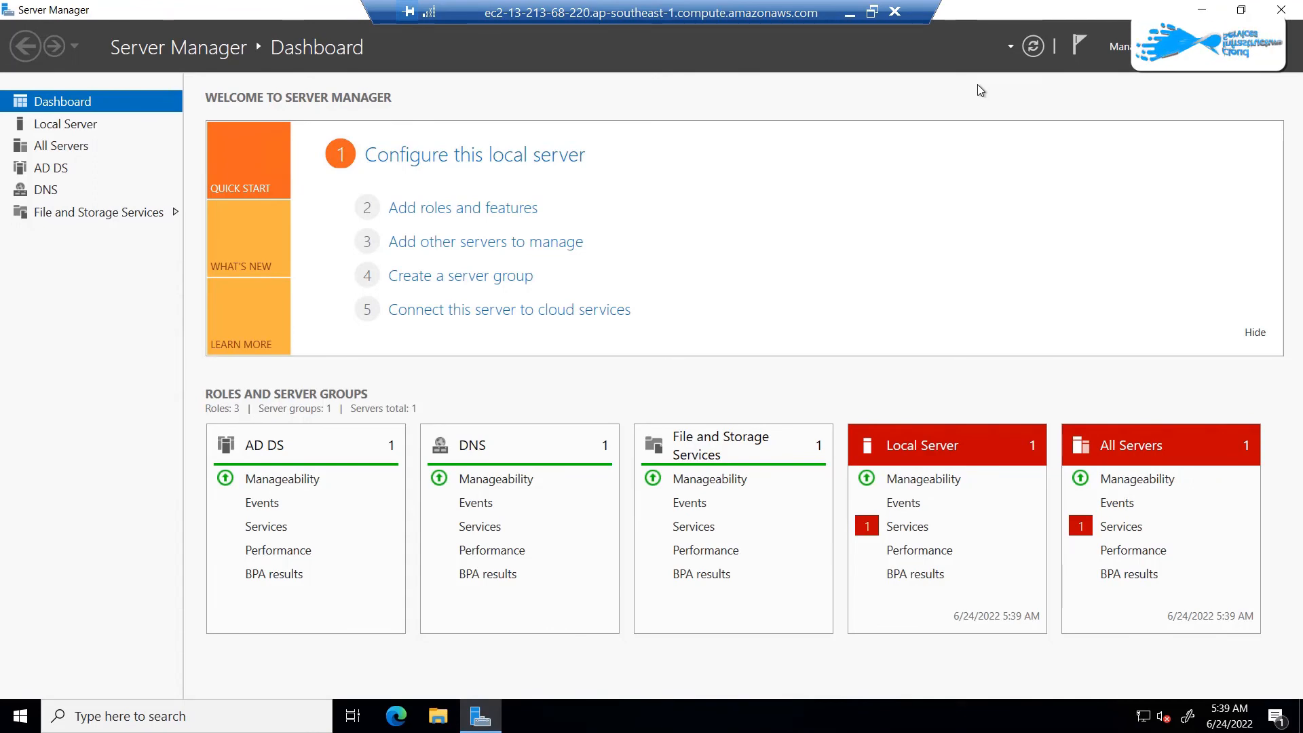
{"action": "left_click", "coordinate": [1178, 47]}
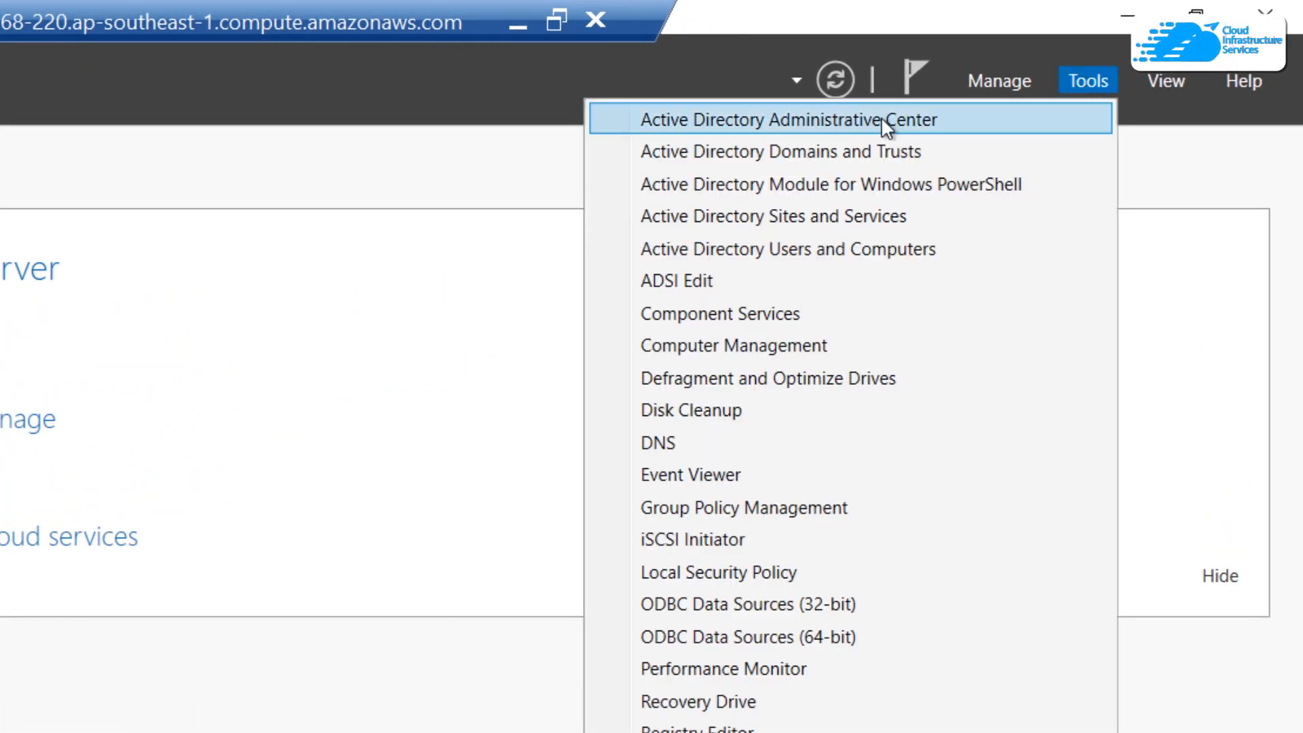
{"action": "left_click", "coordinate": [932, 121]}
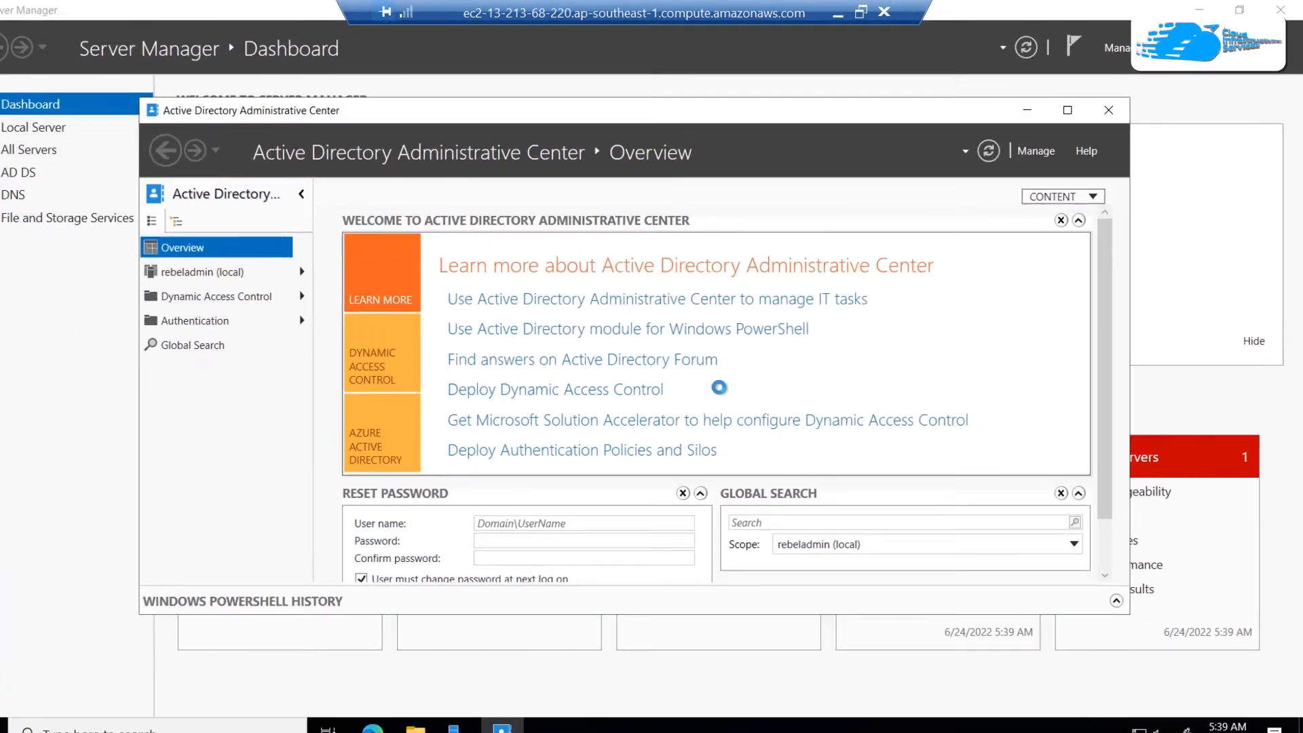